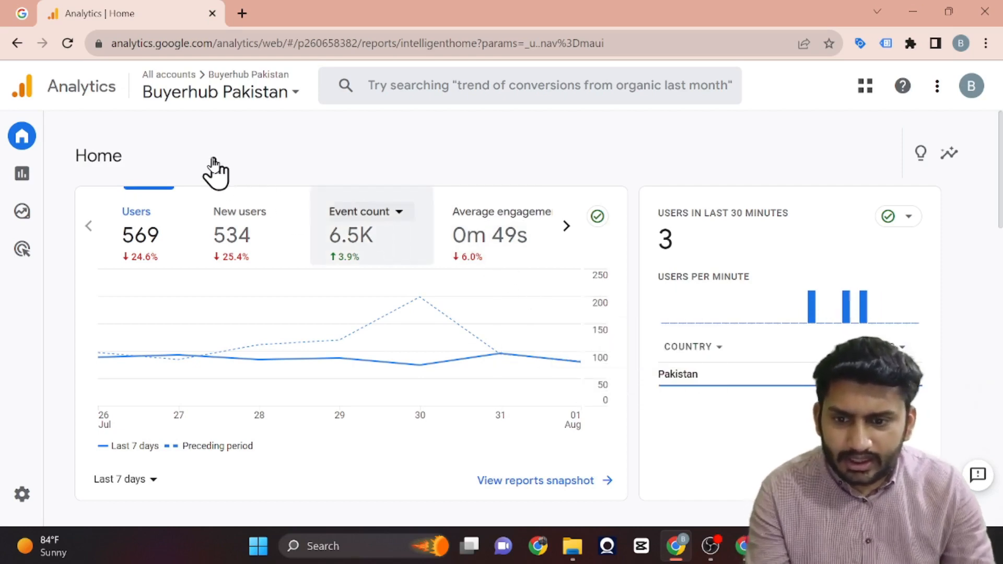
Open the report library and start creating a new detail report.
mouse_move(34, 176)
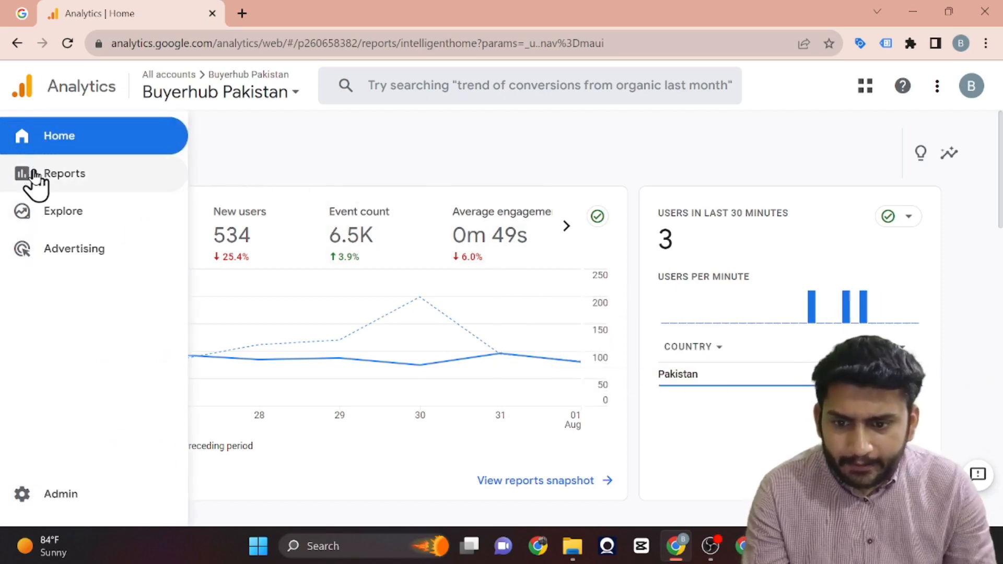
left_click(34, 177)
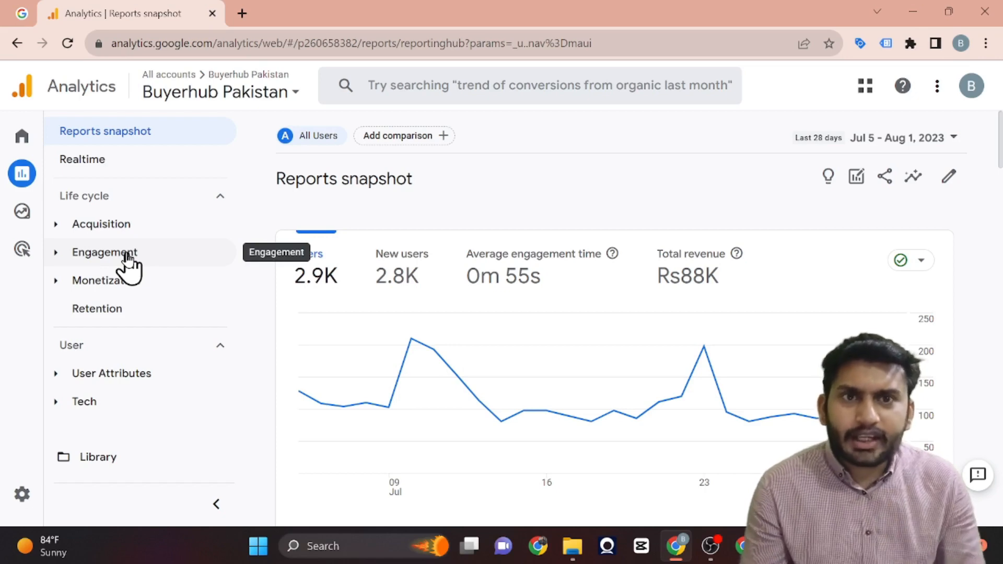
left_click(115, 455)
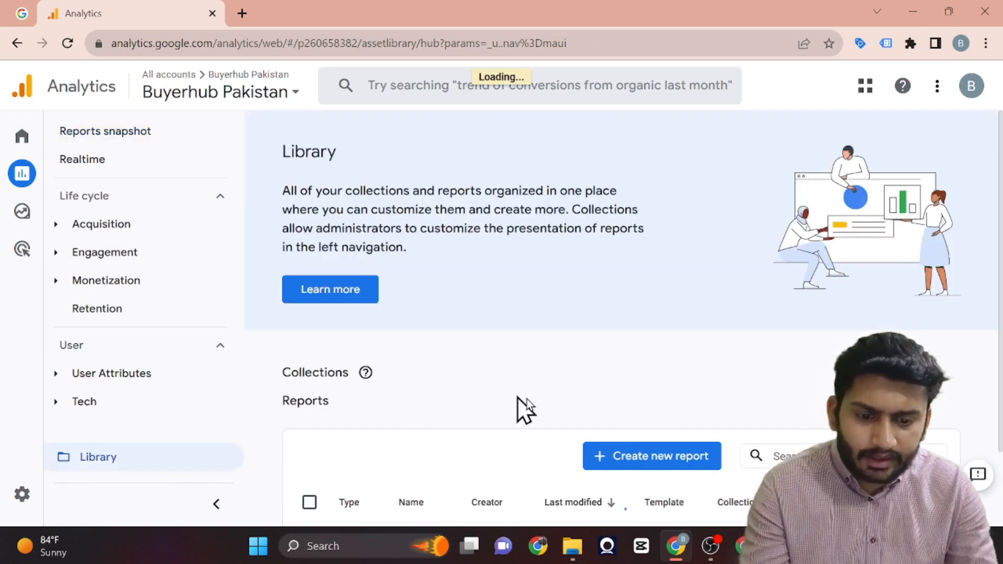
left_click(649, 459)
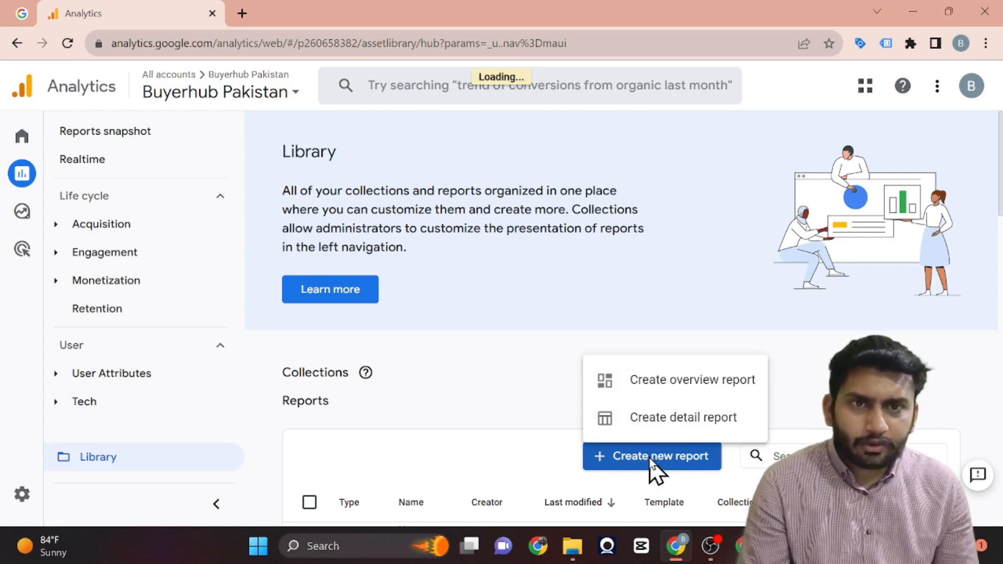
left_click(682, 417)
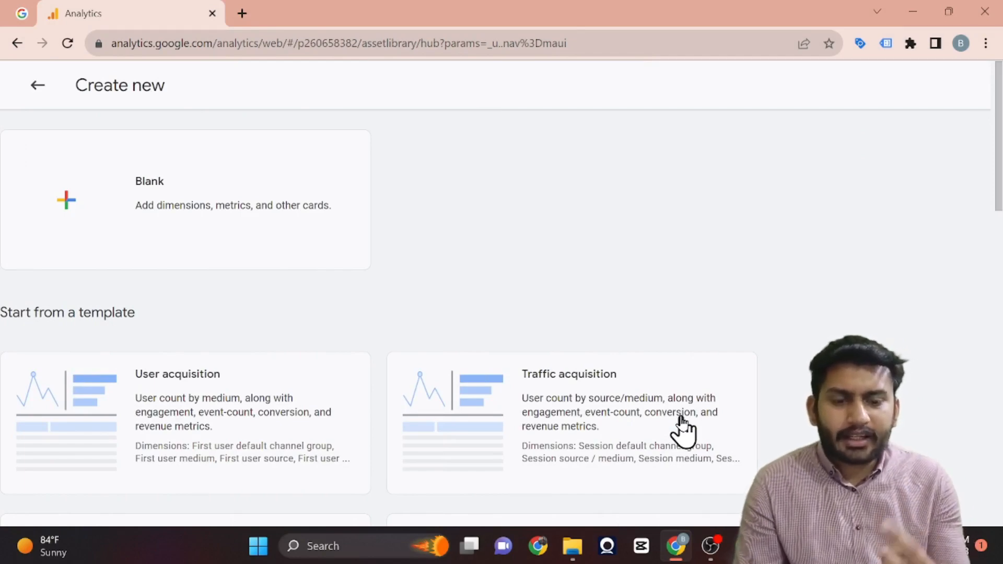
Look through the detail report templates and base the new report on the Events template.
scroll(682, 428, "down", 15)
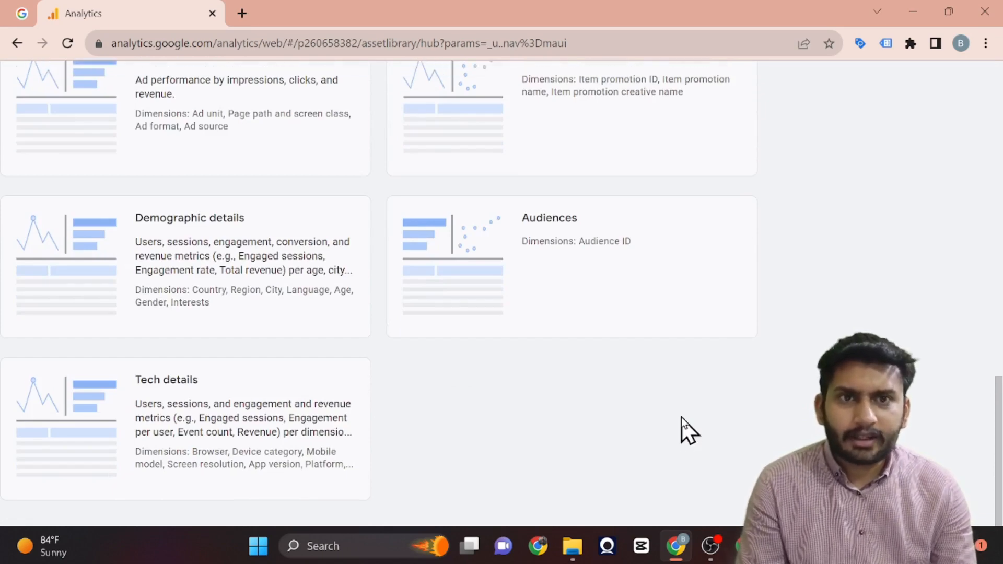
scroll(682, 430, "up", 5)
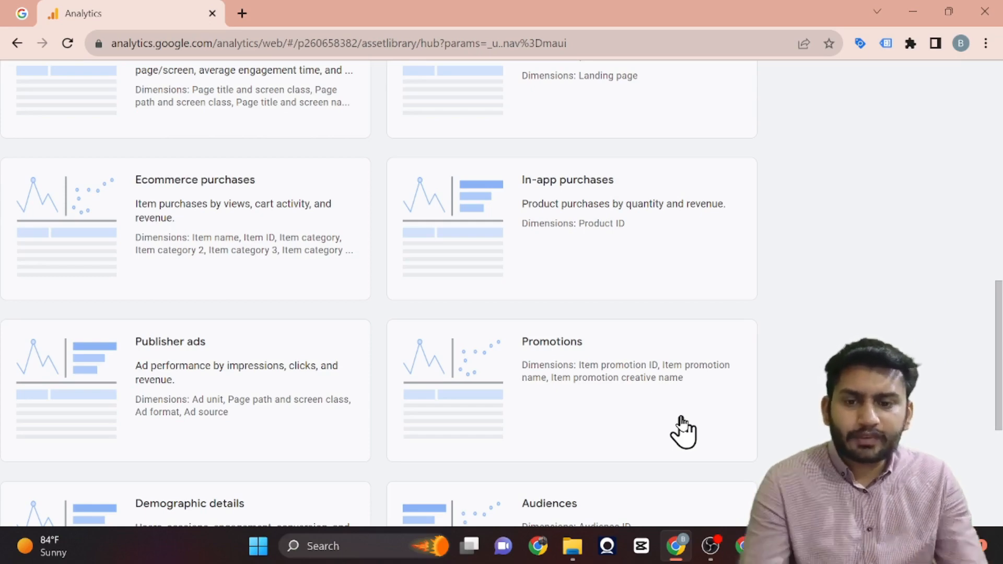
scroll(492, 359, "up", 4)
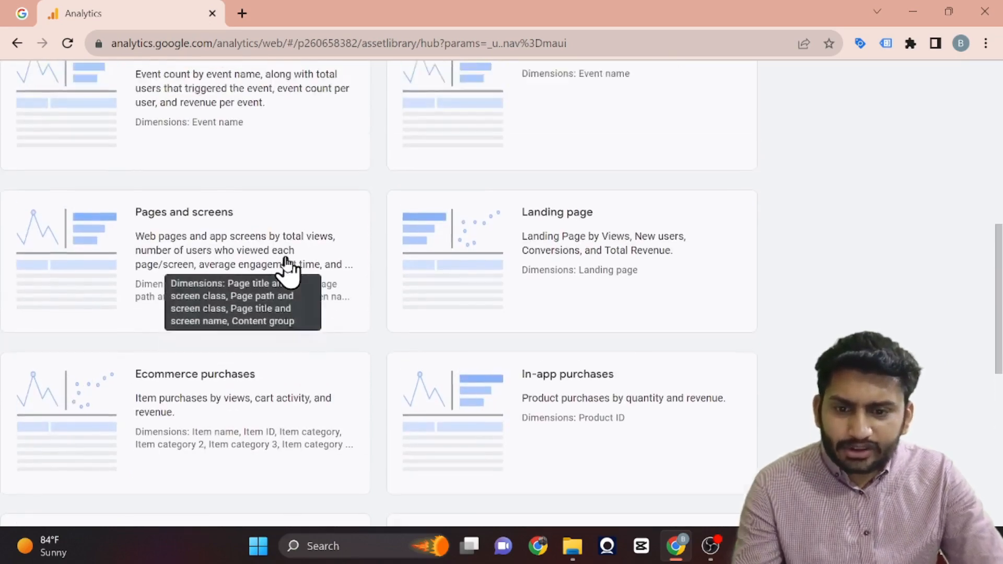
scroll(287, 266, "up", 2)
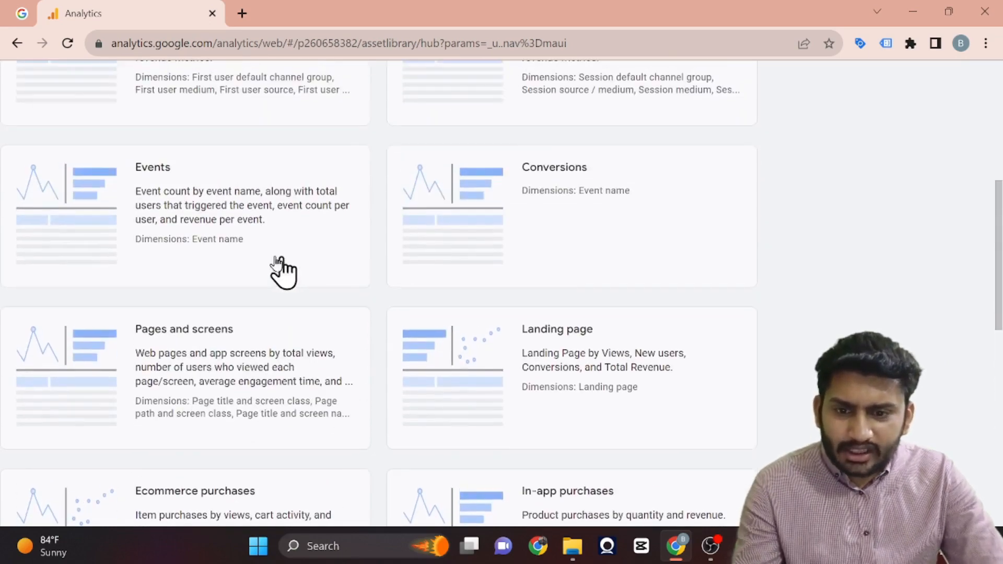
left_click(225, 212)
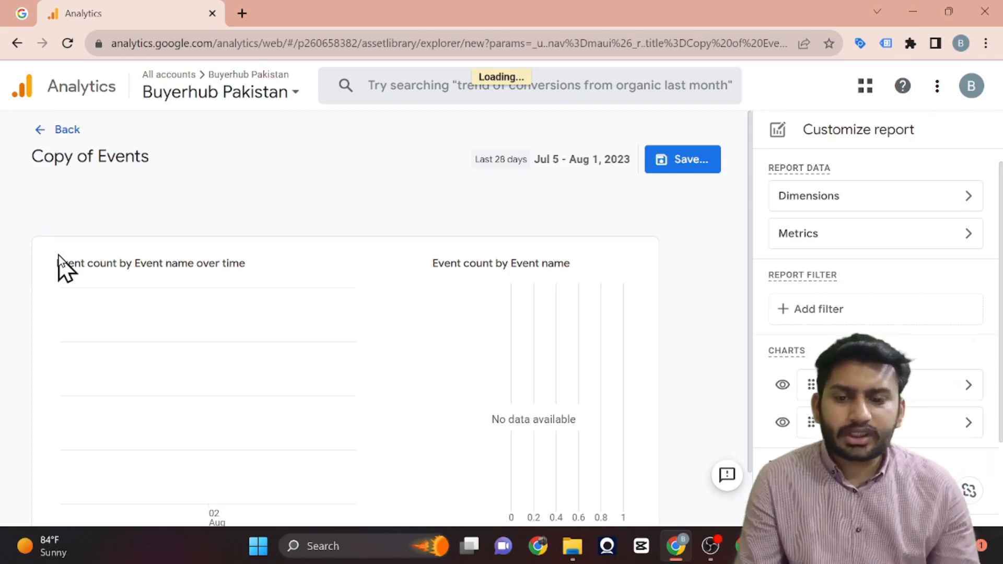
Sort the report's table by event name and look over the secondary dimension categories.
scroll(288, 386, "down", 10)
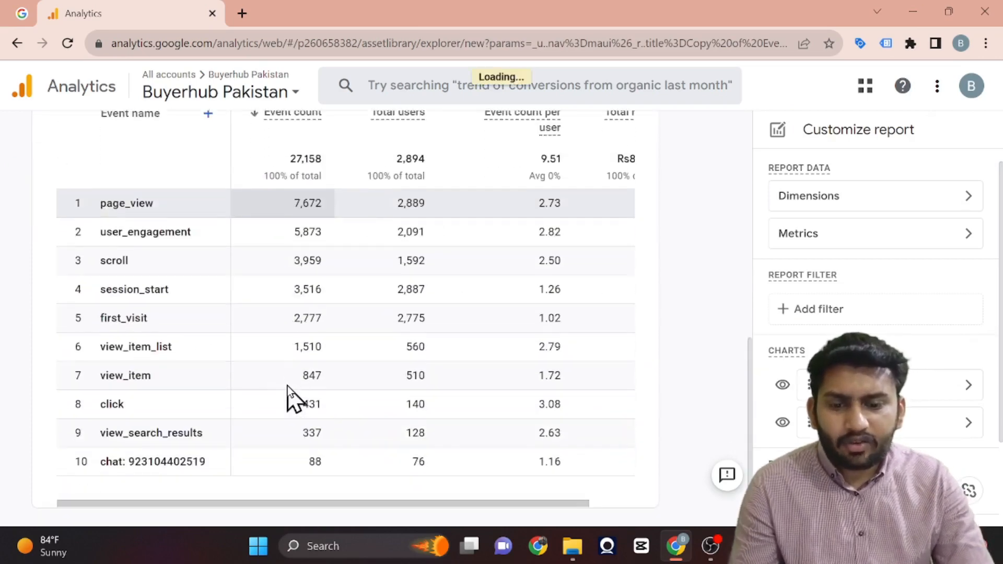
scroll(287, 385, "up", 3)
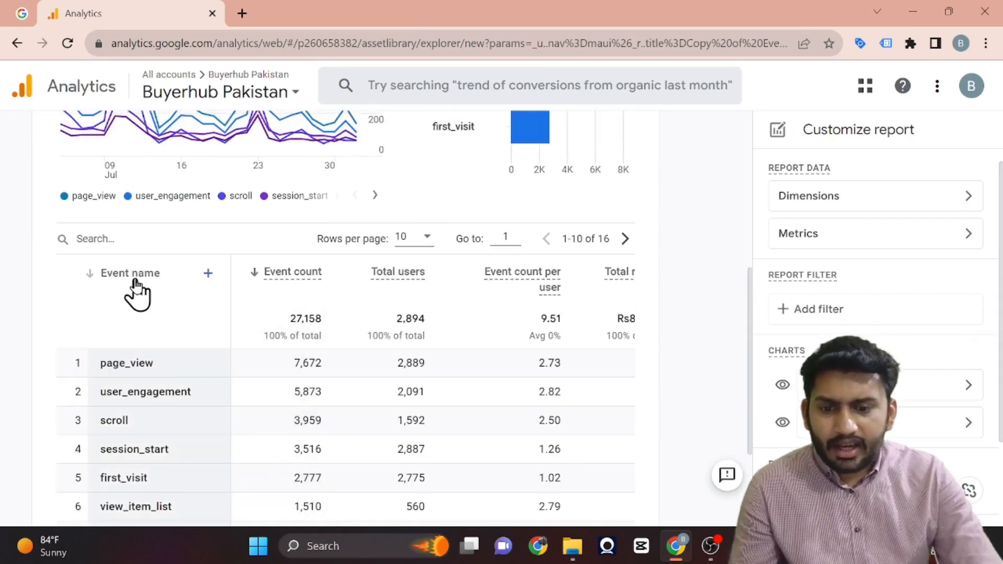
left_click(136, 281)
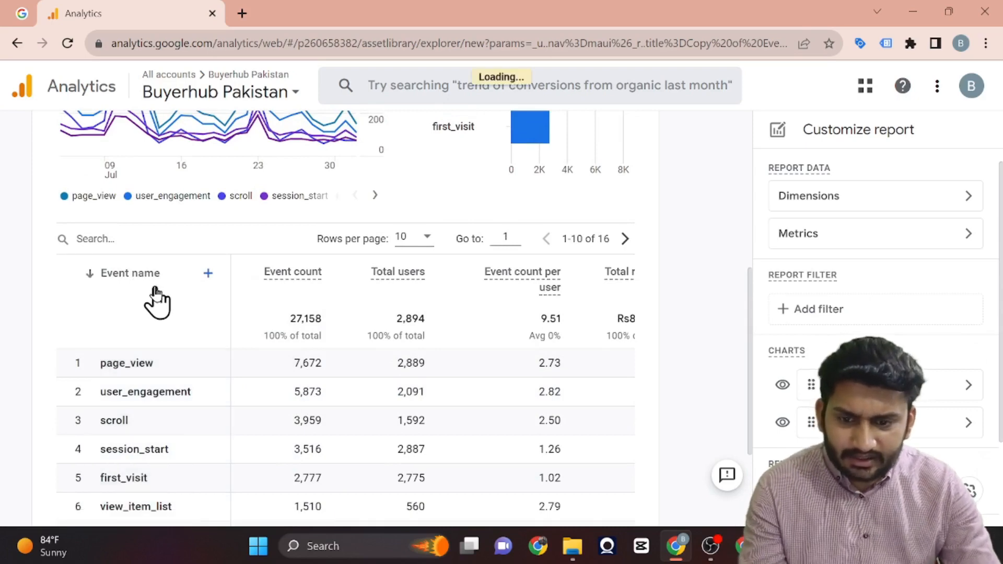
left_click(209, 275)
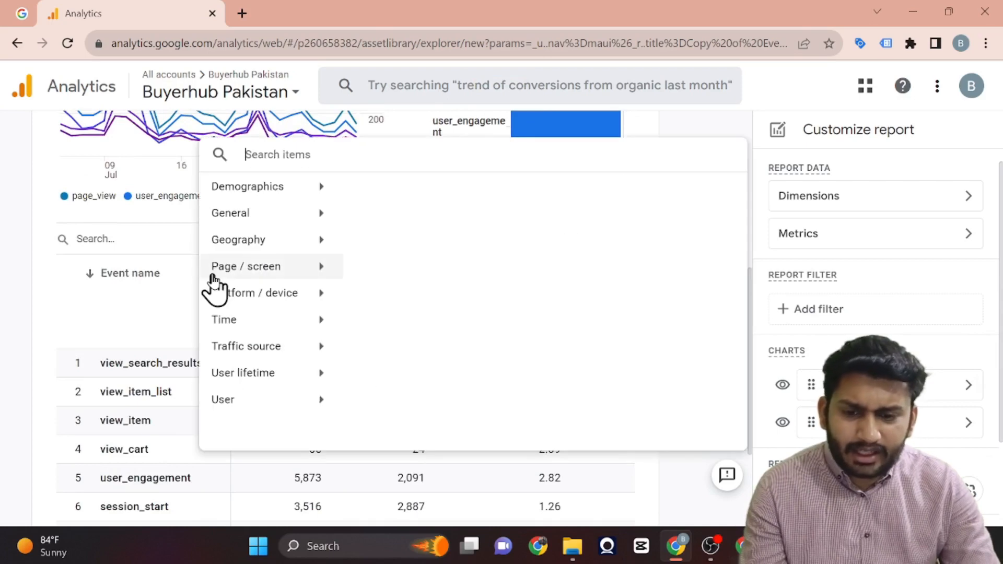
left_click(156, 312)
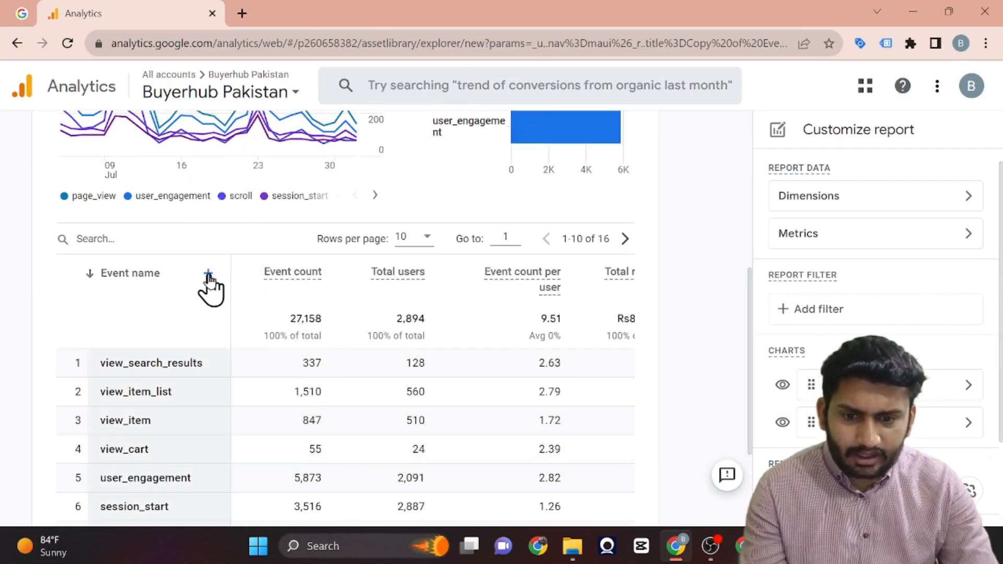
scroll(456, 362, "right", 1)
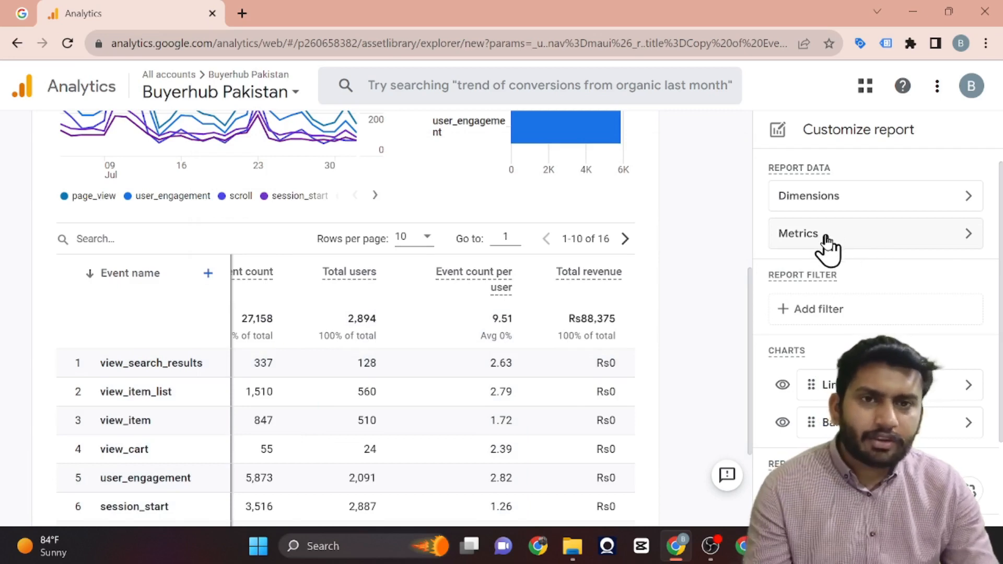
Open the report's dimension settings and browse the dimensions available to add.
left_click(842, 209)
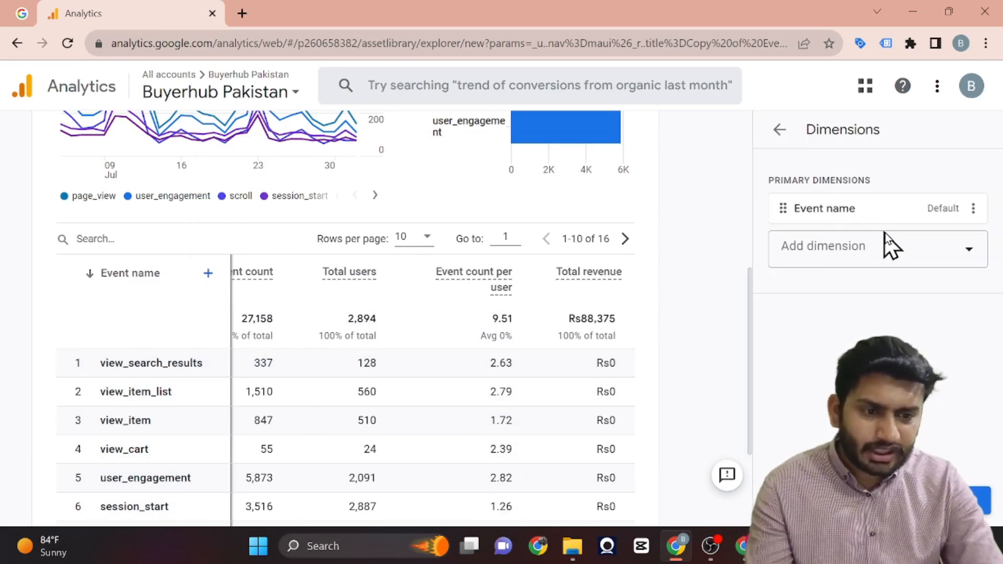
left_click(961, 253)
scroll(846, 319, "down", 2)
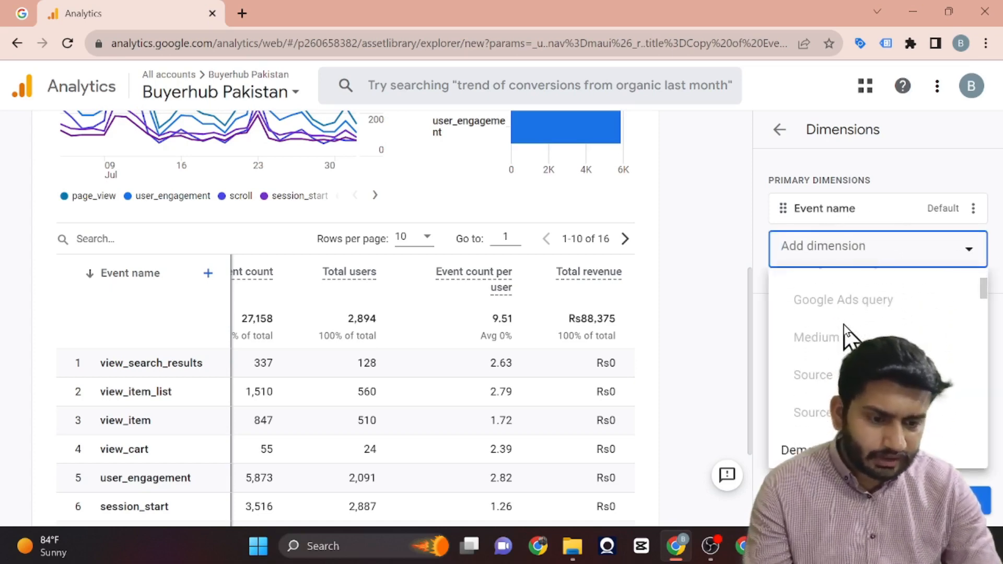
scroll(844, 325, "down", 6)
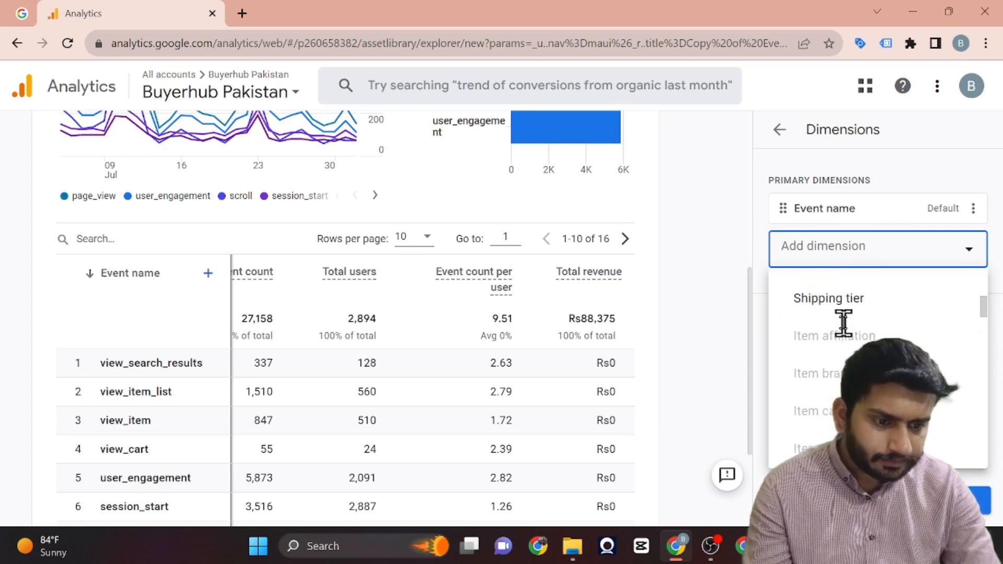
scroll(844, 321, "down", 3)
type("ev")
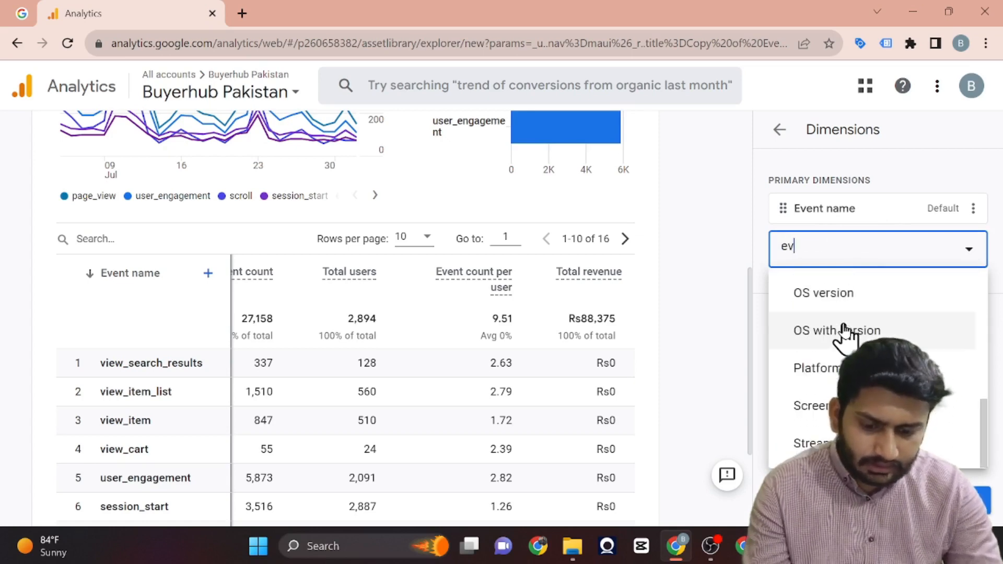
type("e")
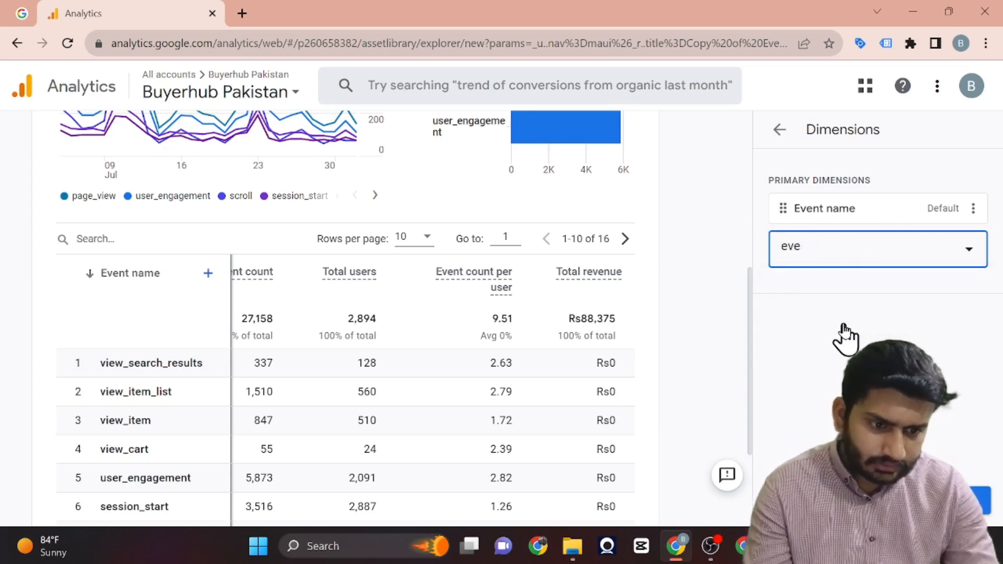
key("BackSpace")
key("BackSpace")
key("BackSpace")
Add Page path and screen class as a primary dimension of the report.
scroll(844, 319, "down", 2)
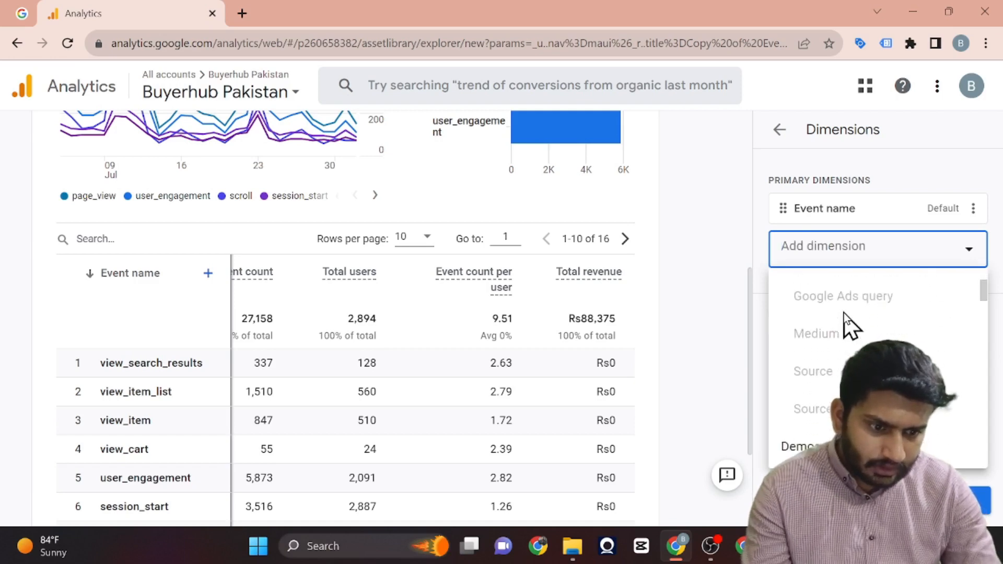
scroll(844, 314, "down", 5)
scroll(844, 313, "up", 3)
scroll(844, 313, "down", 3)
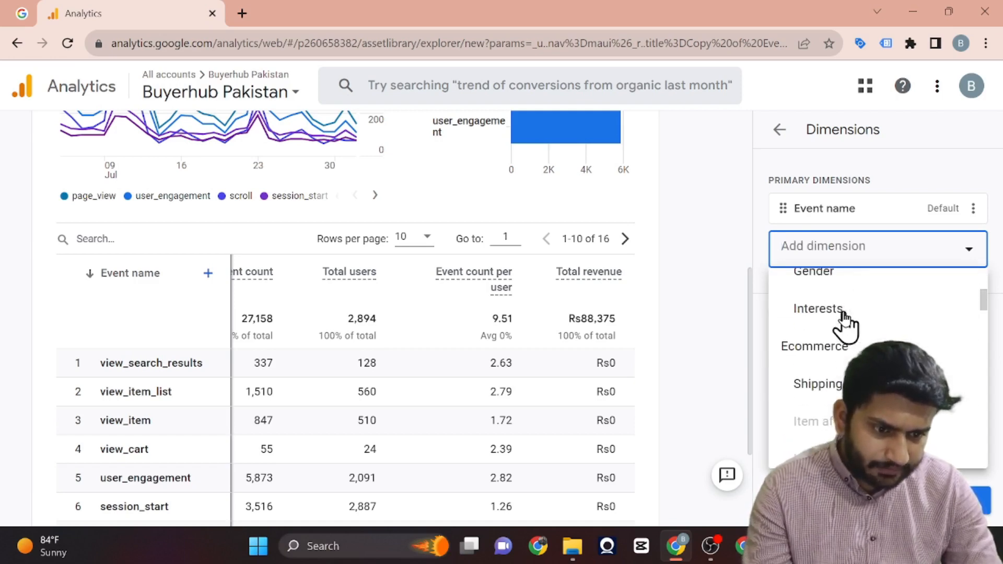
scroll(844, 313, "down", 5)
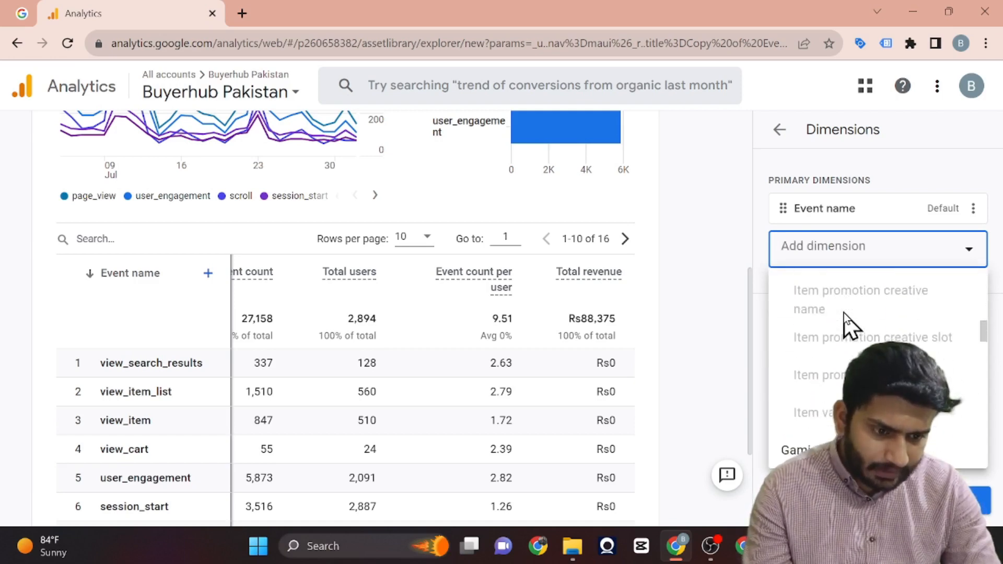
scroll(844, 314, "down", 8)
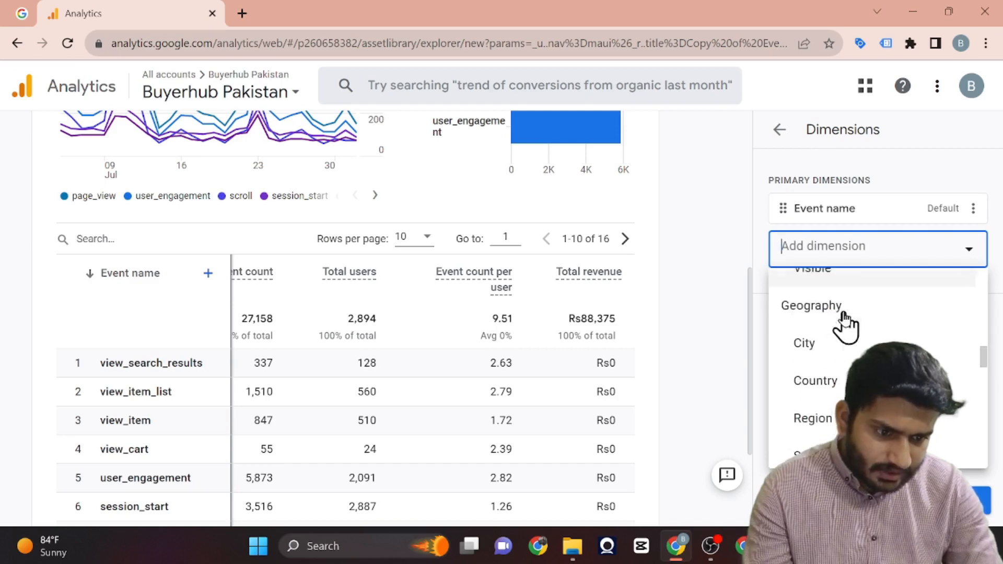
scroll(843, 314, "down", 10)
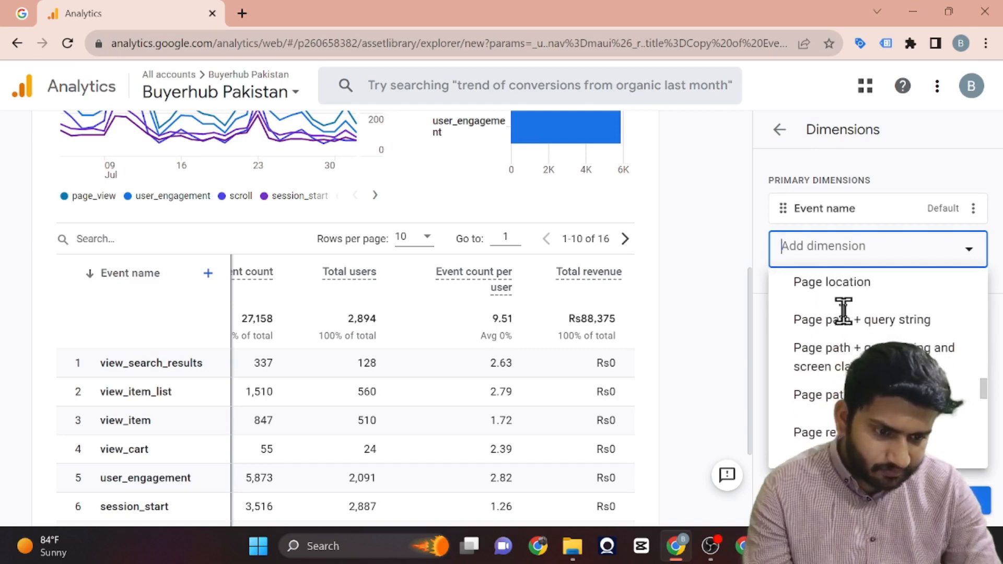
scroll(843, 312, "down", 3)
scroll(844, 313, "up", 3)
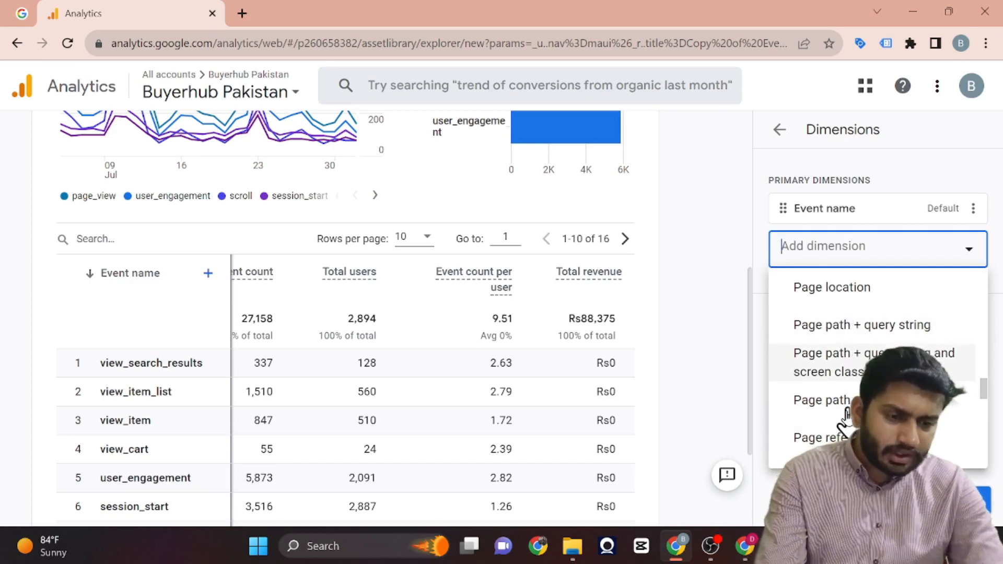
scroll(845, 417, "down", 1)
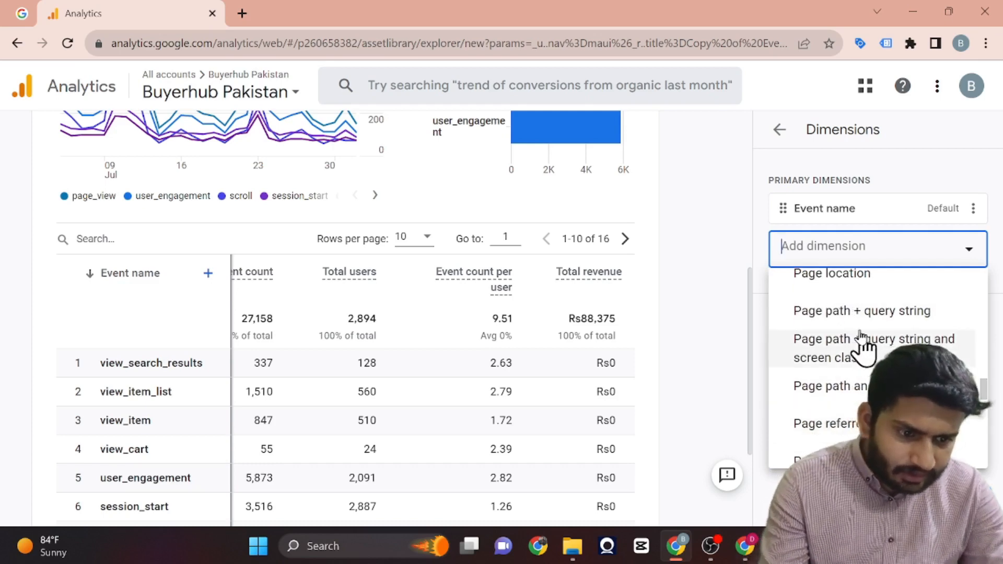
left_click(864, 393)
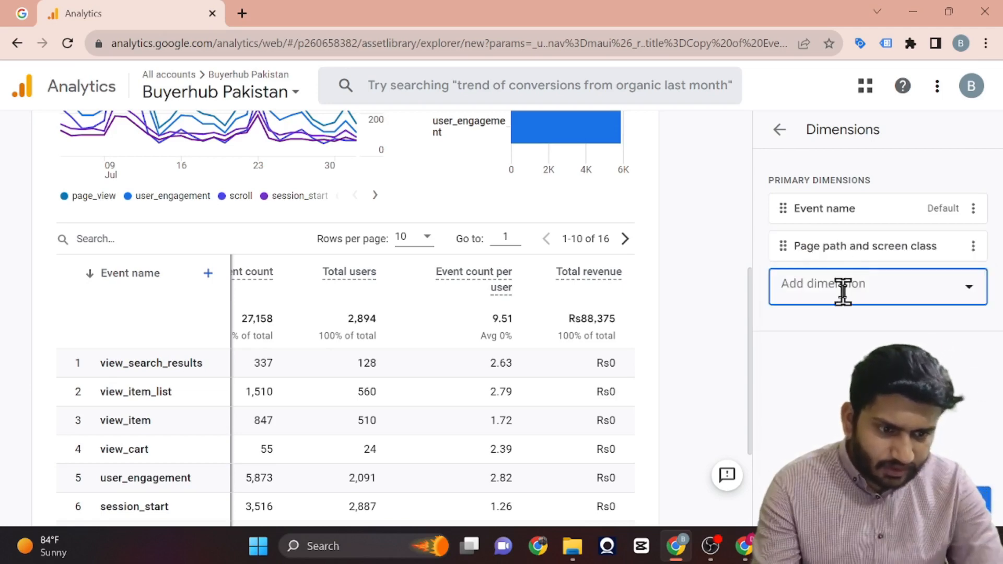
Search the dimensions for "page tit" and add Page title and screen class as a primary dimension.
left_click(843, 287)
scroll(852, 351, "down", 10)
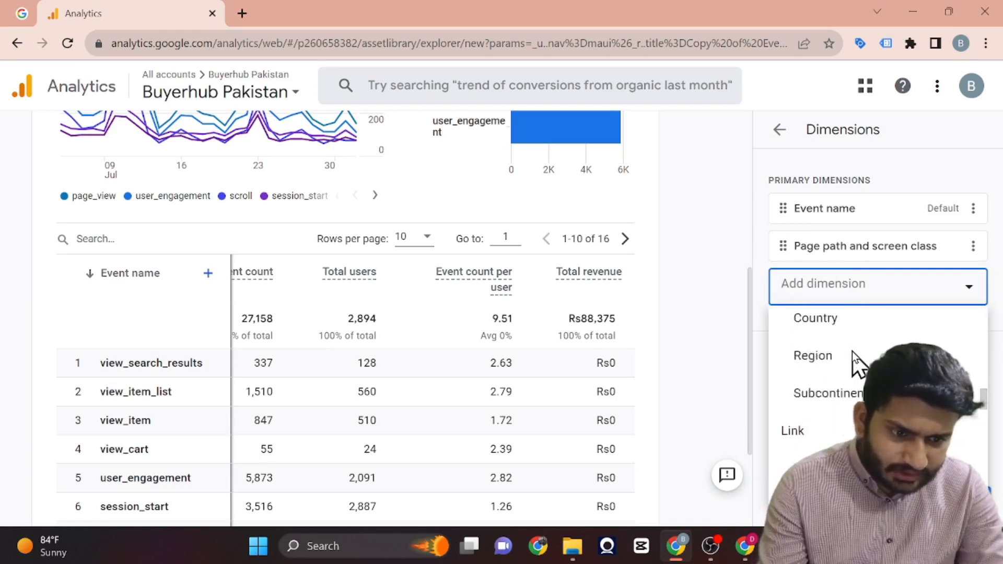
scroll(852, 351, "down", 10)
type("pa")
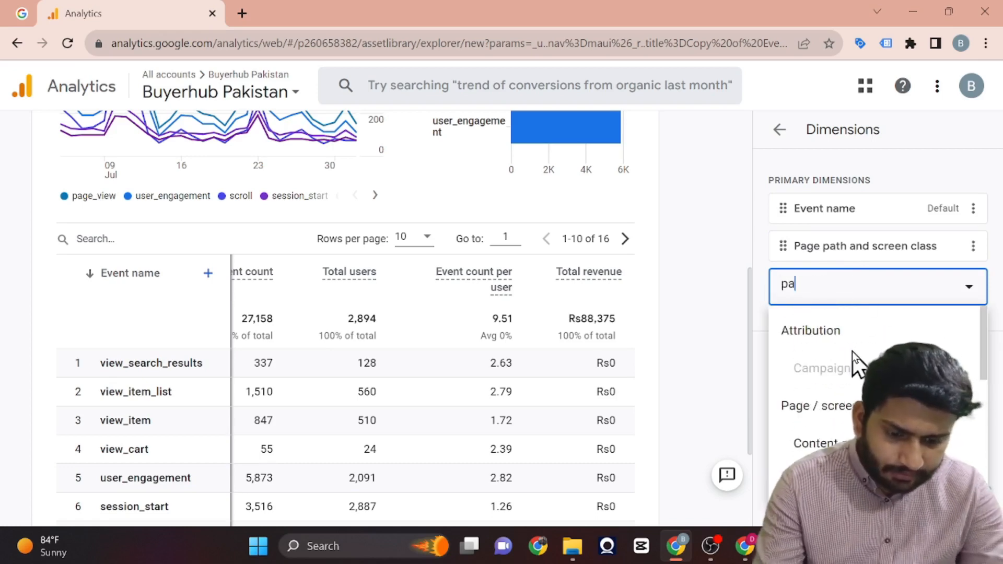
type("ge ti")
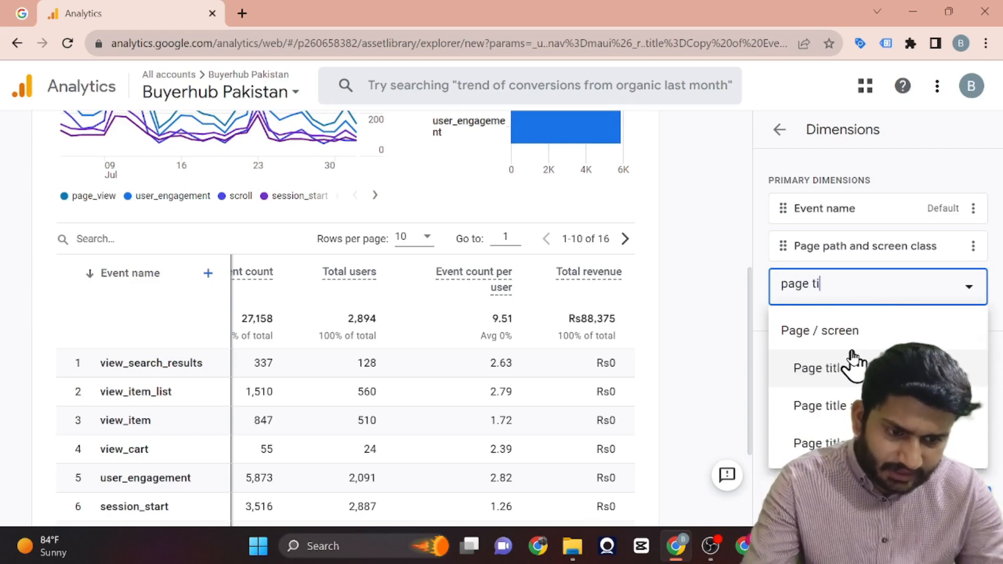
type("t")
left_click(856, 403)
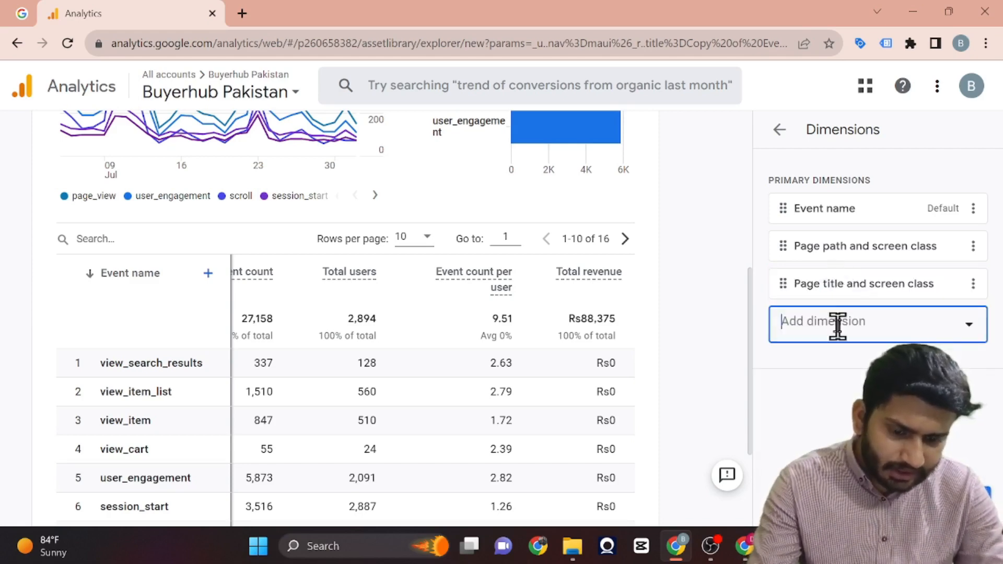
Add Operating system as a primary dimension of the report and apply the dimension changes.
left_click(838, 326)
scroll(888, 157, "down", 10)
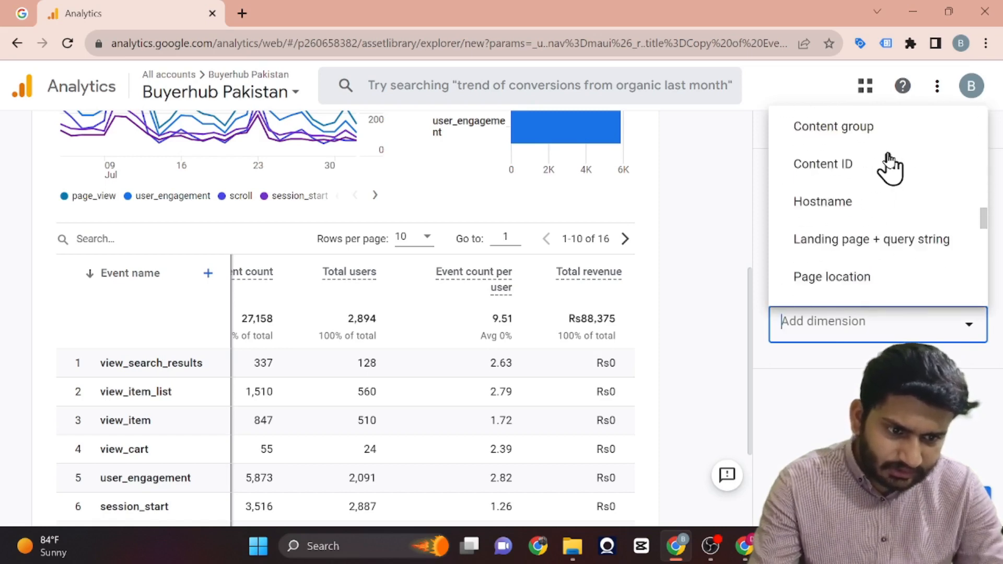
scroll(888, 157, "down", 10)
scroll(888, 157, "up", 8)
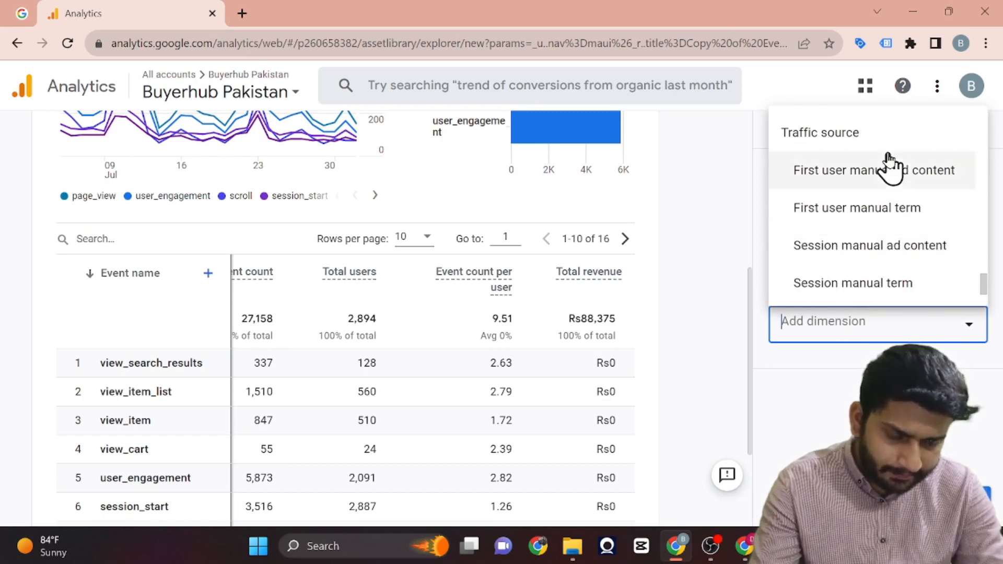
scroll(889, 166, "up", 10)
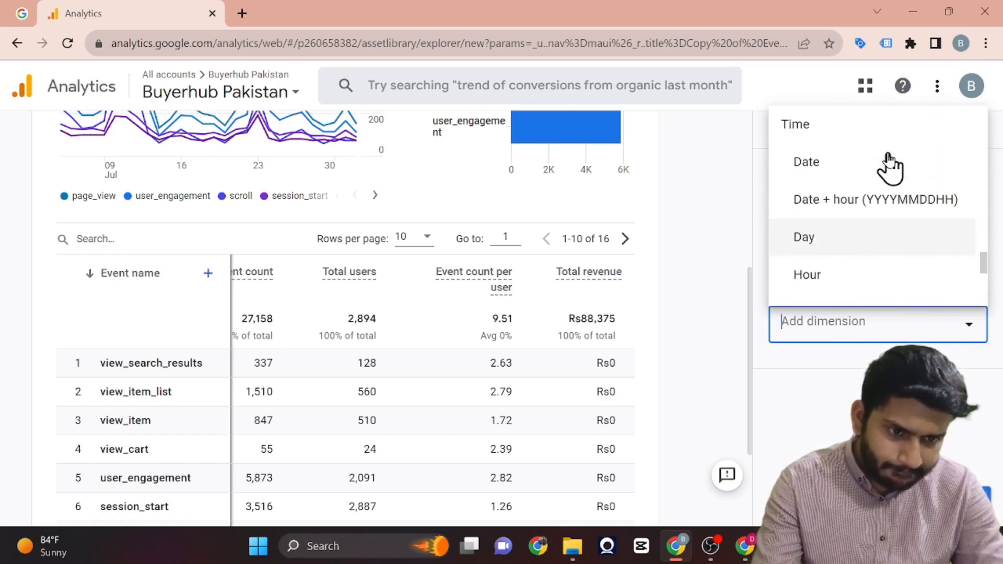
scroll(888, 157, "up", 5)
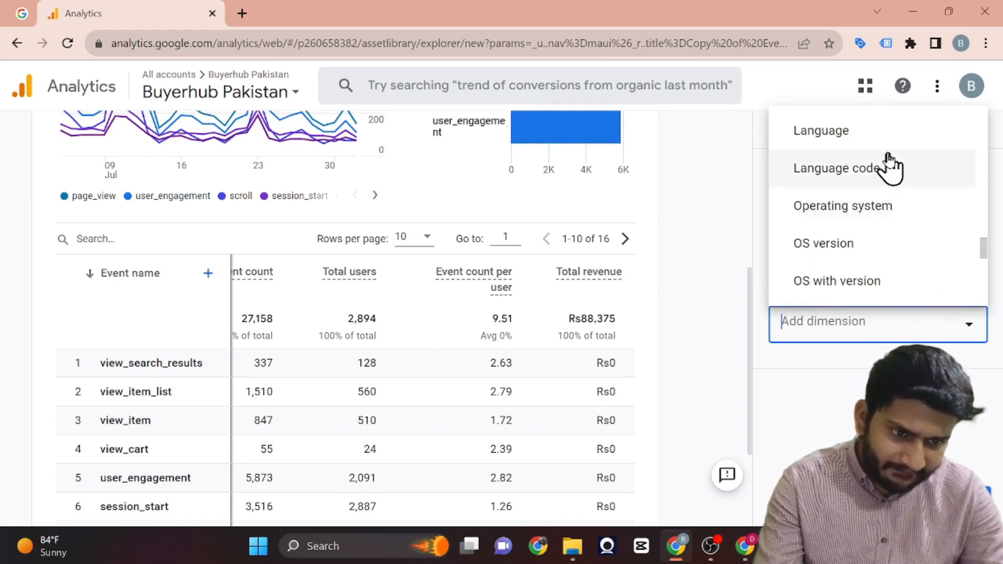
scroll(888, 156, "up", 3)
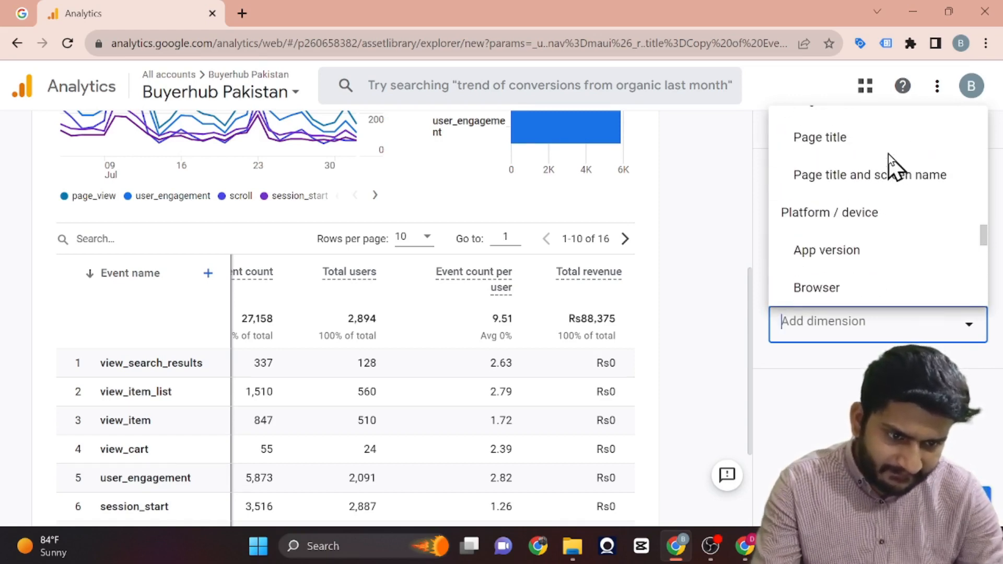
scroll(888, 156, "down", 4)
scroll(889, 166, "down", 1)
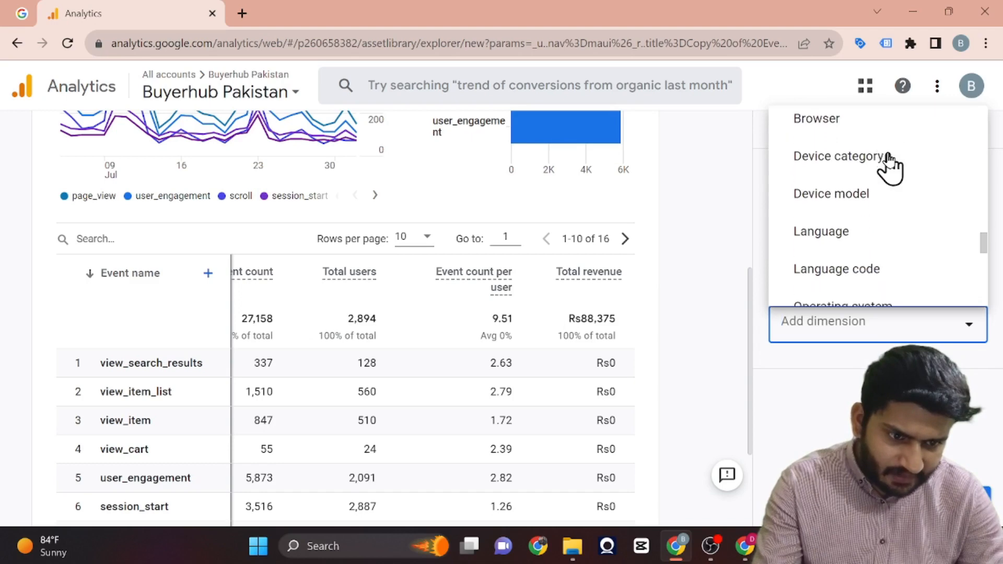
scroll(883, 196, "down", 2)
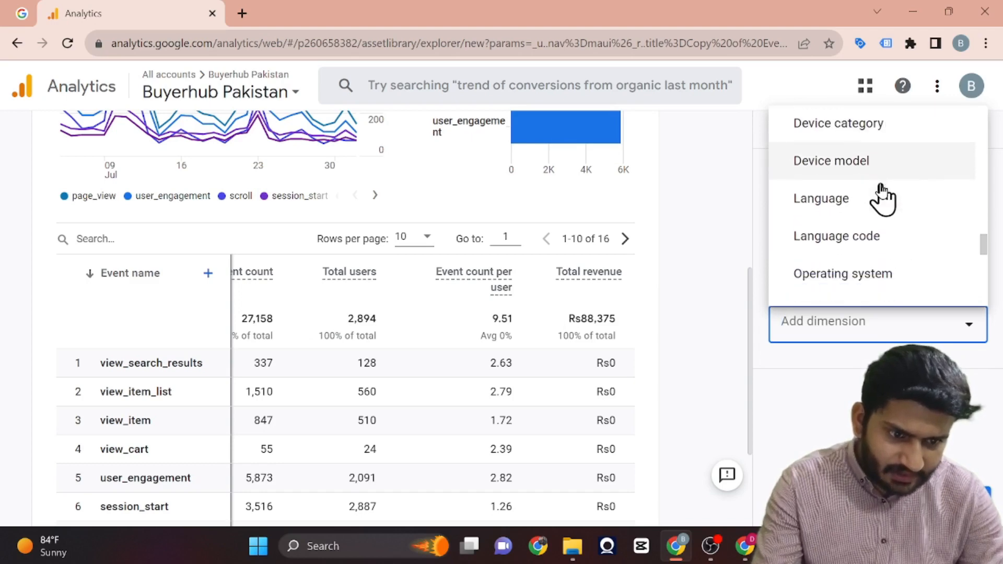
left_click(888, 230)
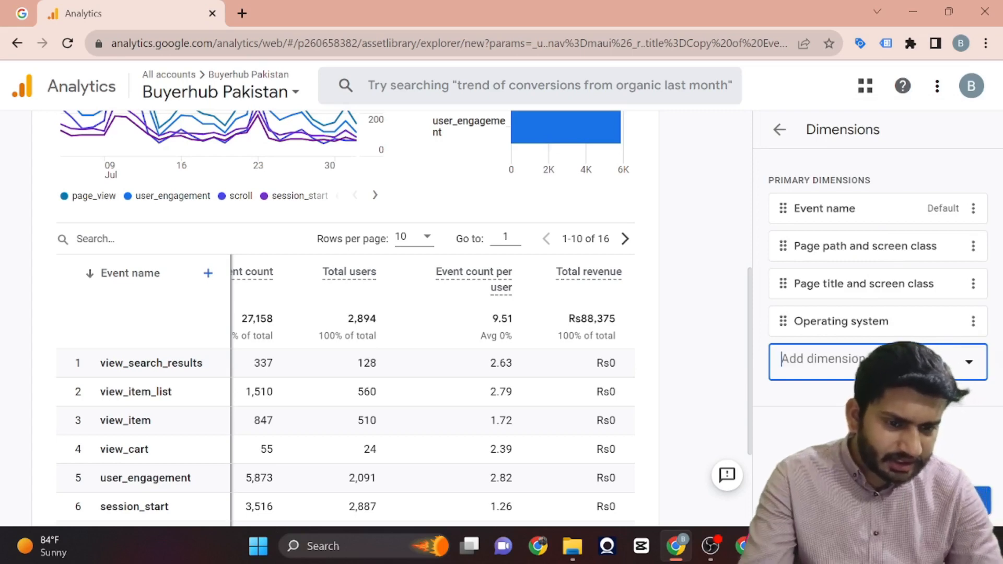
left_click(963, 501)
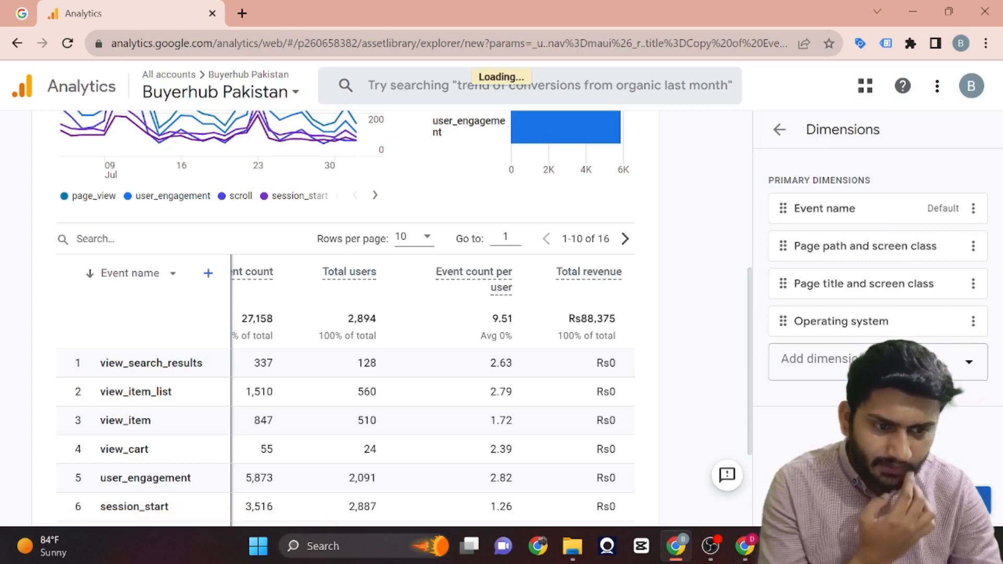
Switch the report table's primary dimension to Page title and screen class and look over its metric columns.
left_click(146, 278)
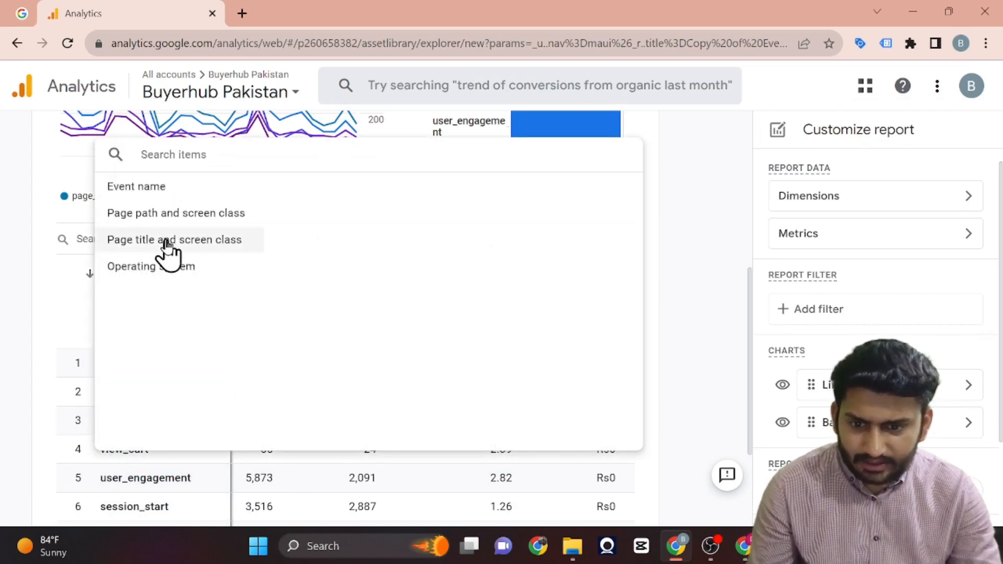
left_click(167, 243)
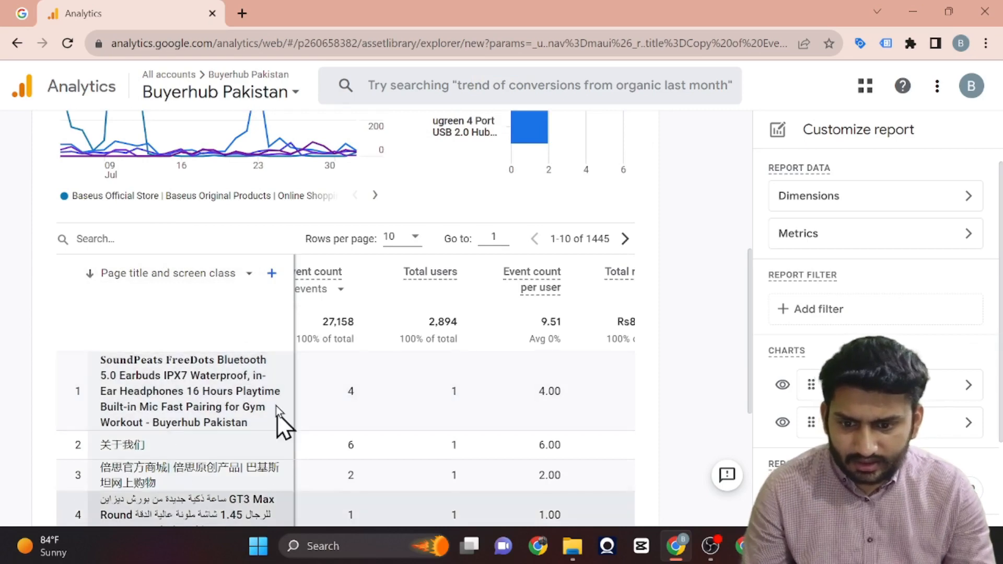
scroll(386, 429, "left", 1)
scroll(385, 429, "right", 3)
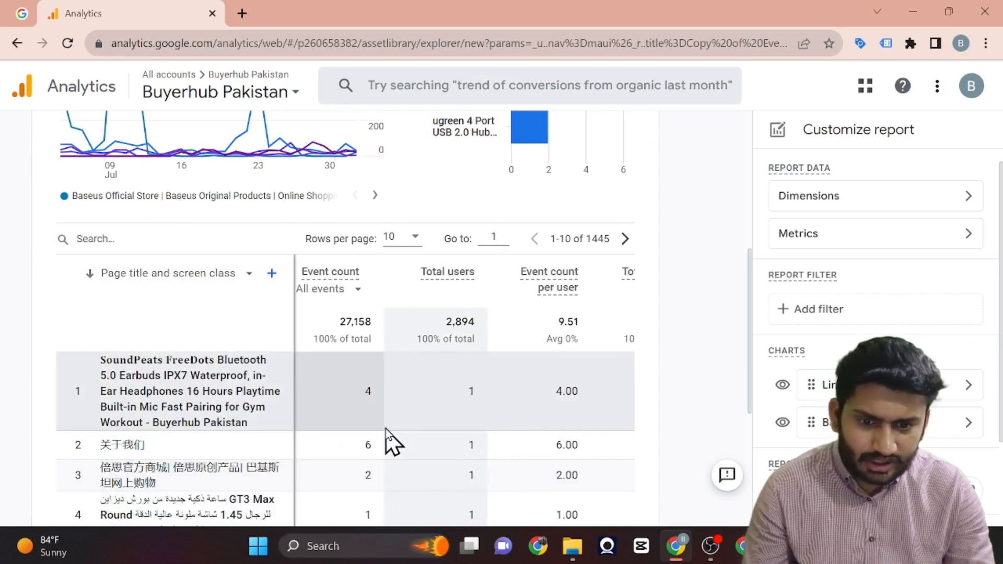
scroll(386, 428, "left", 2)
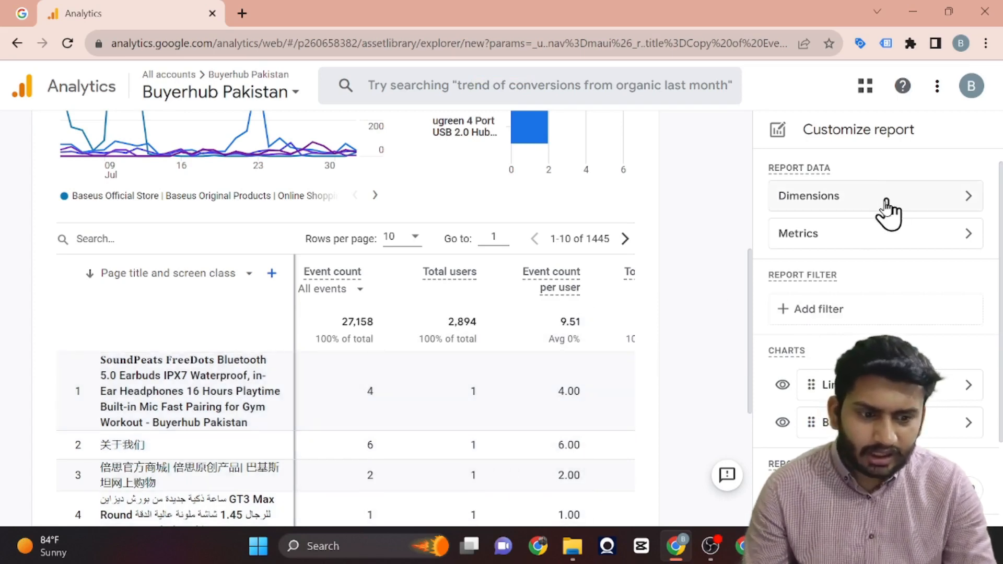
Add the Add to carts, Checkouts and Ecommerce purchases metrics to the report's metric settings.
left_click(866, 233)
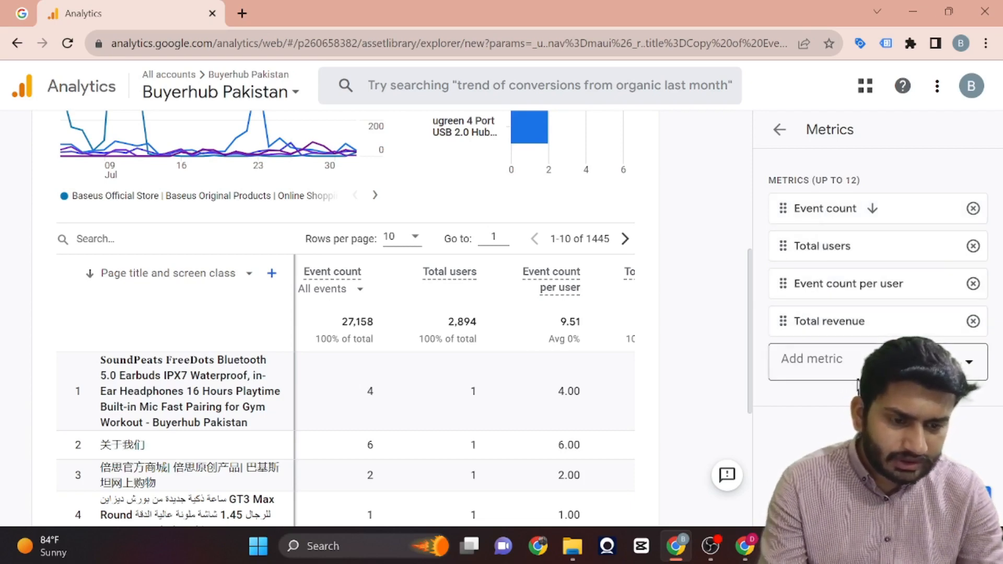
left_click(975, 361)
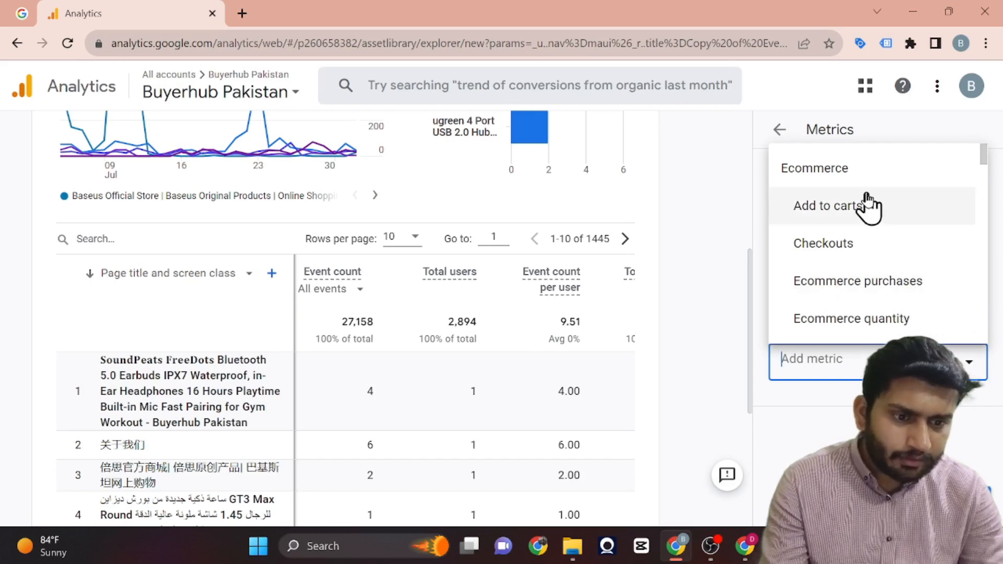
left_click(836, 205)
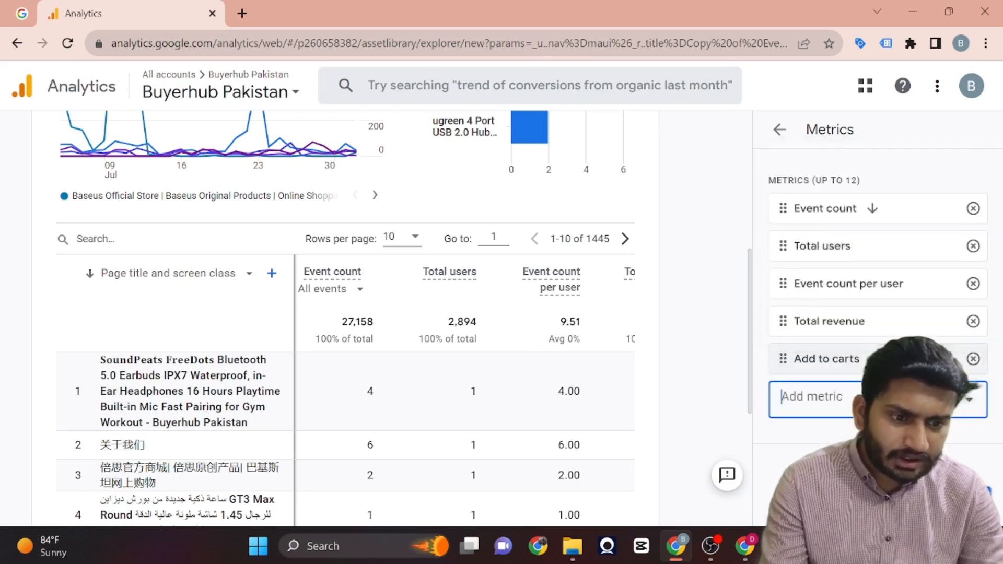
left_click(897, 399)
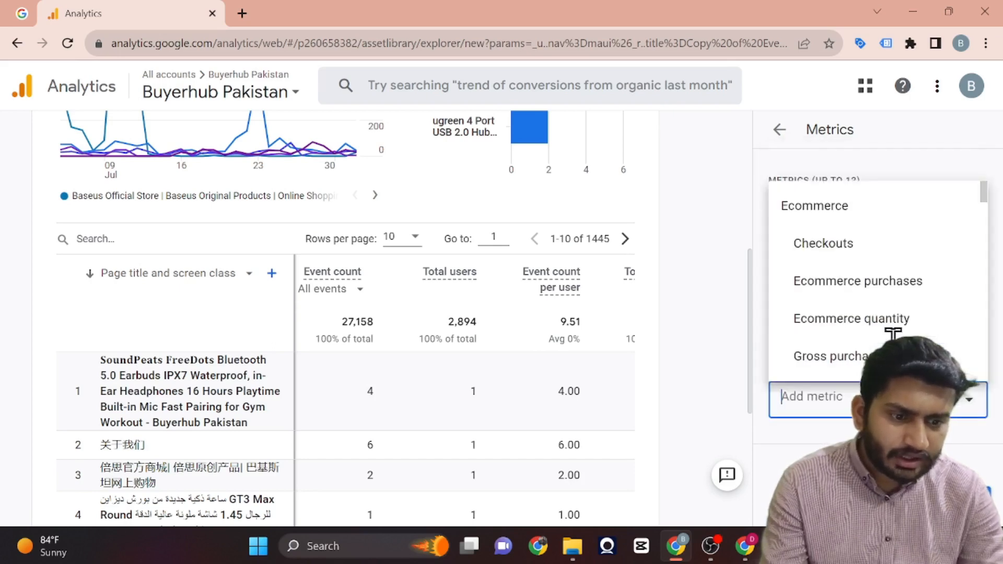
left_click(852, 240)
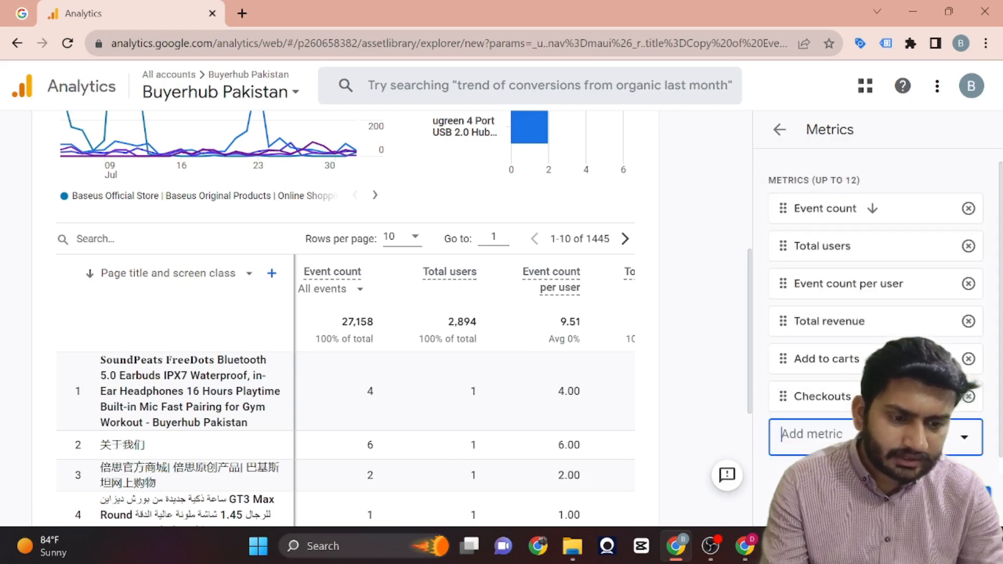
left_click(886, 436)
left_click(878, 273)
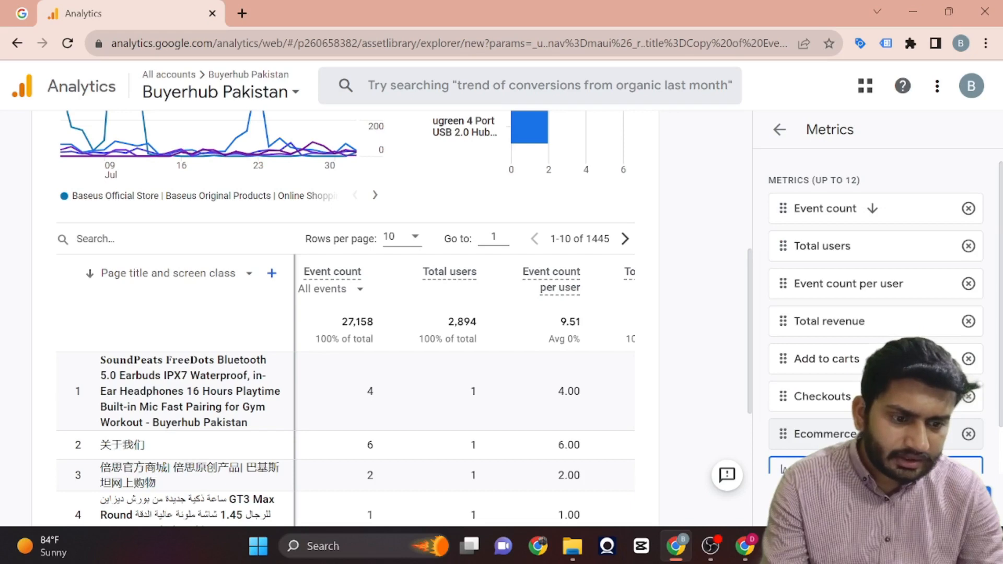
Add the Ecommerce quantity and Conversions metrics, apply the metric changes and review the new table columns.
left_click(881, 420)
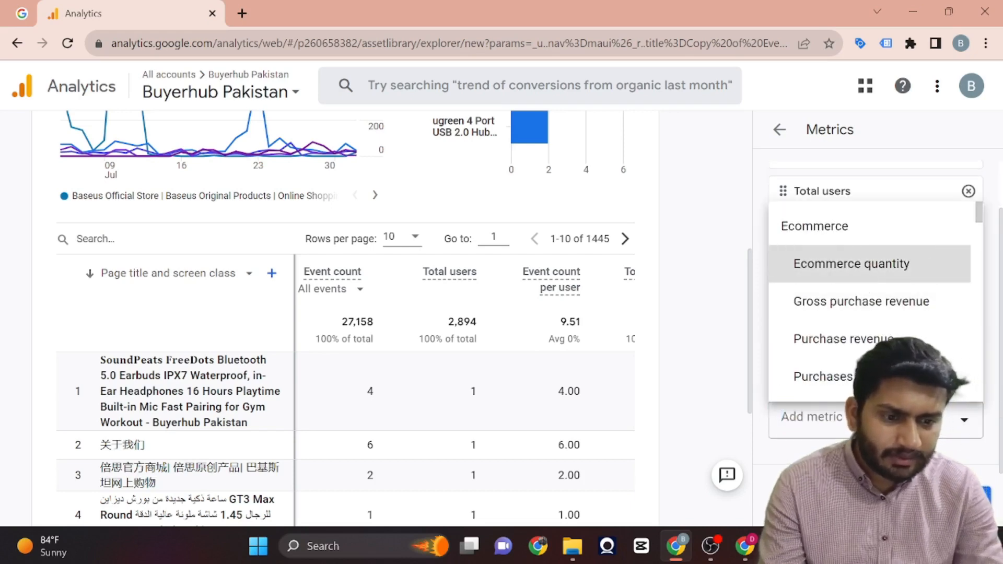
left_click(855, 273)
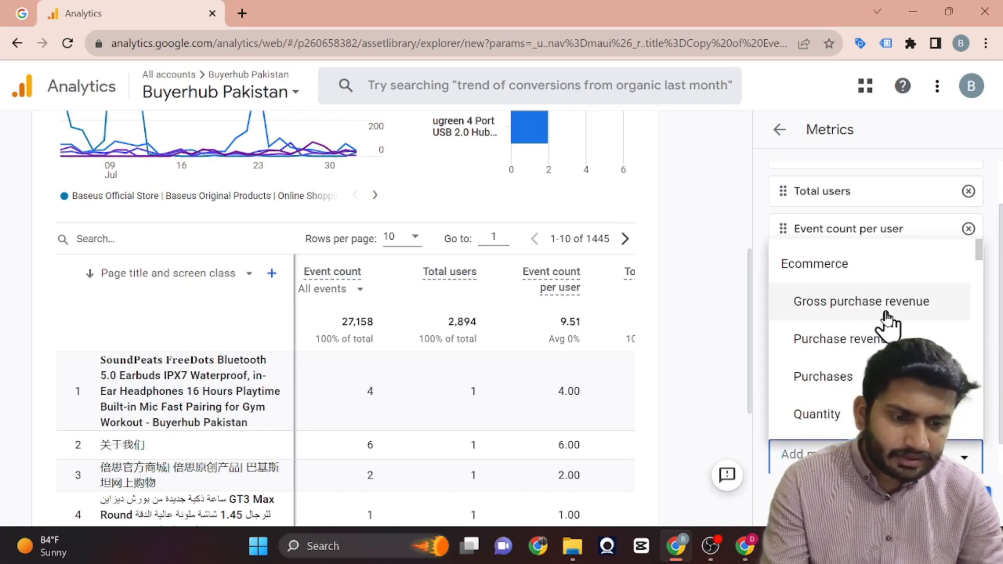
scroll(887, 320, "down", 3)
scroll(887, 320, "down", 4)
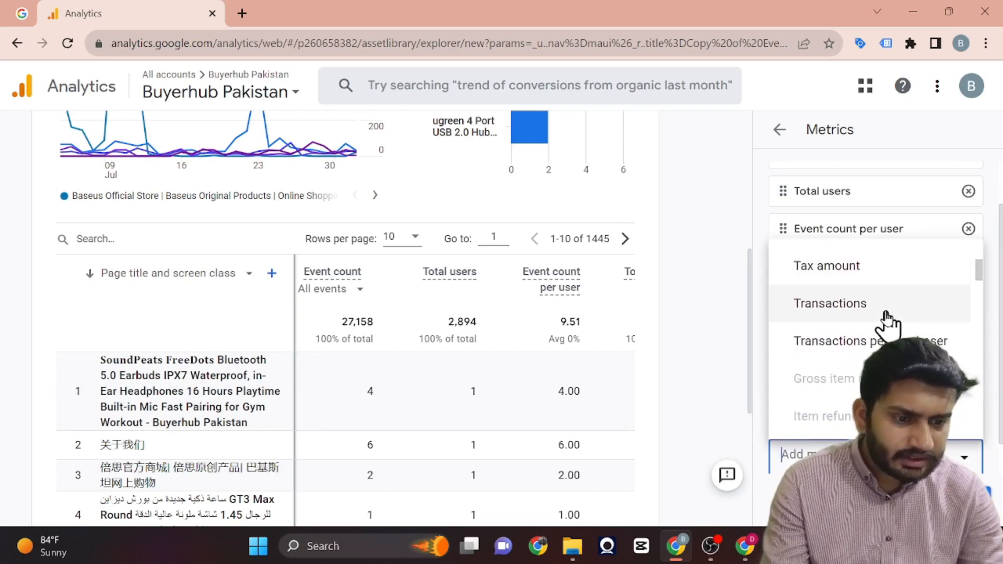
scroll(889, 317, "down", 5)
scroll(905, 297, "down", 3)
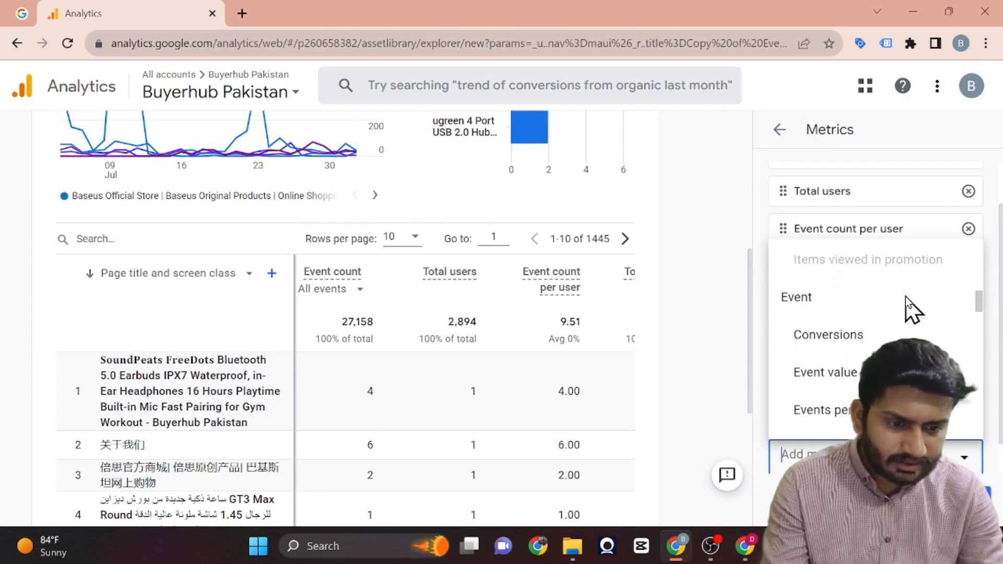
left_click(861, 297)
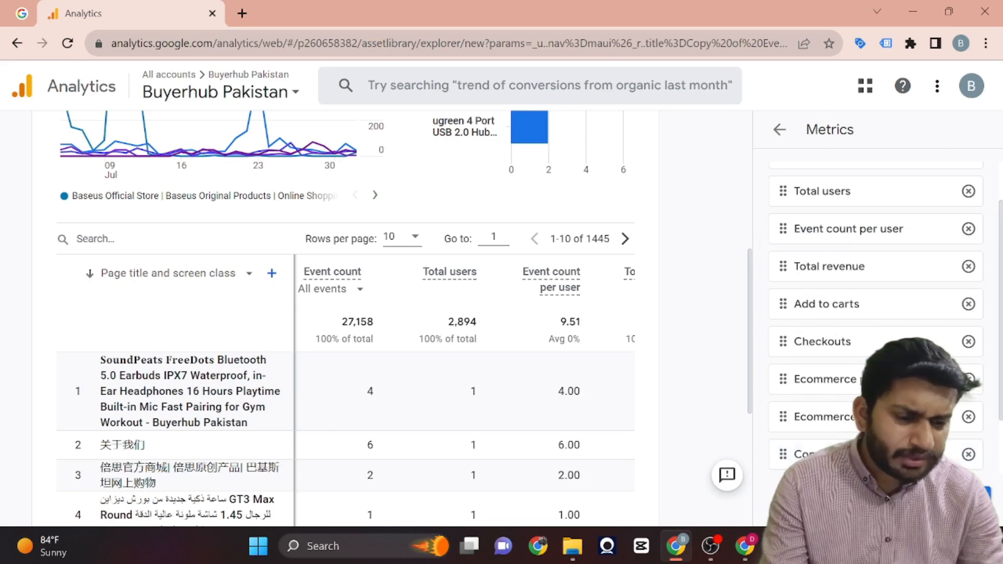
left_click(952, 501)
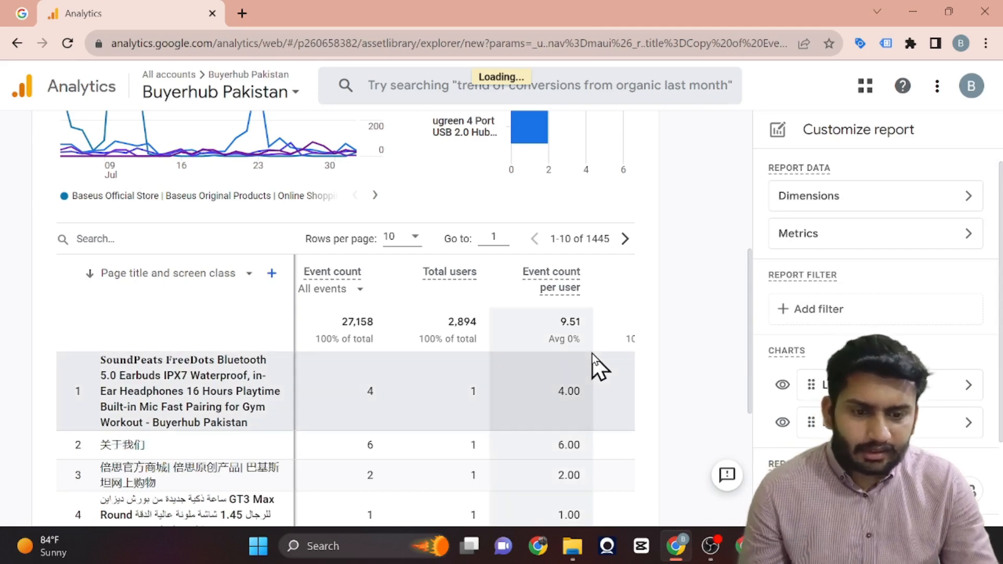
scroll(591, 354, "right", 3)
scroll(592, 353, "right", 8)
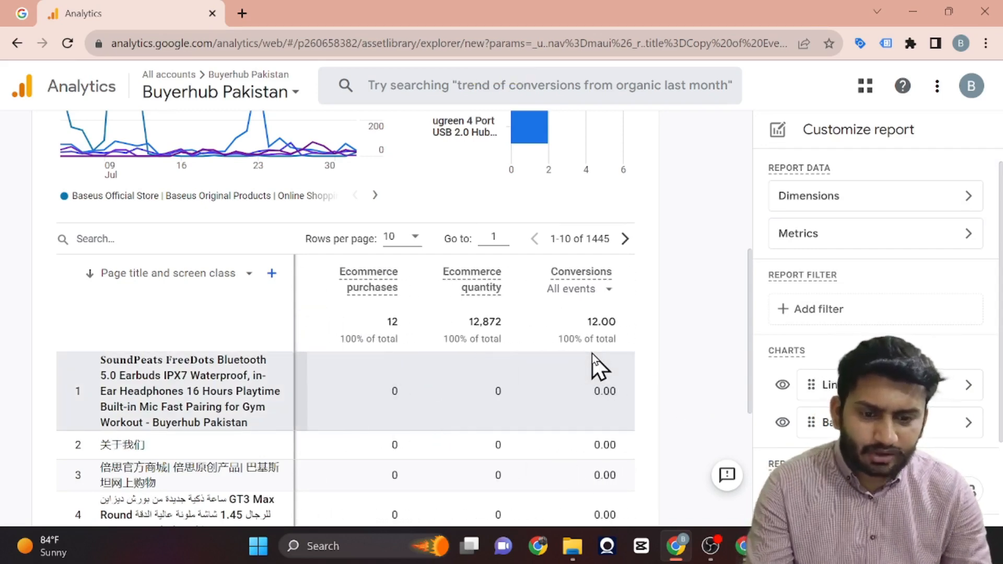
scroll(592, 354, "left", 8)
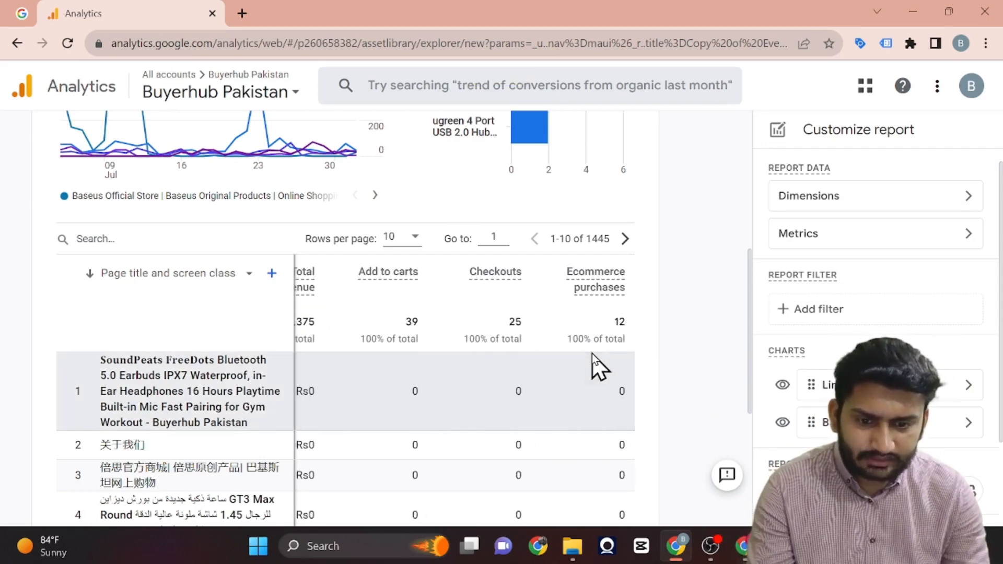
scroll(591, 353, "left", 5)
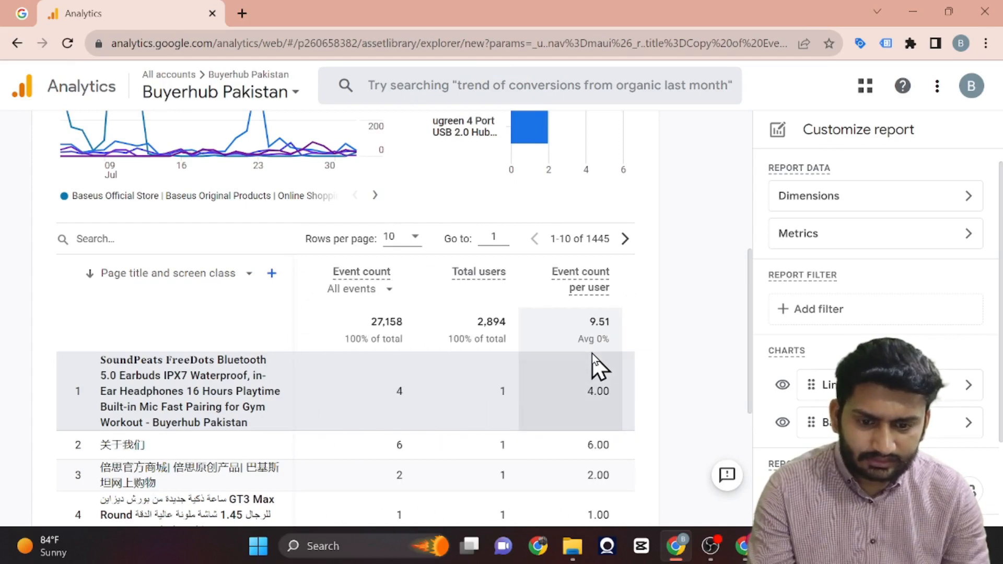
Change the report's line chart to a scatter chart, apply it and examine the plotted event count and total users.
scroll(618, 253, "up", 5)
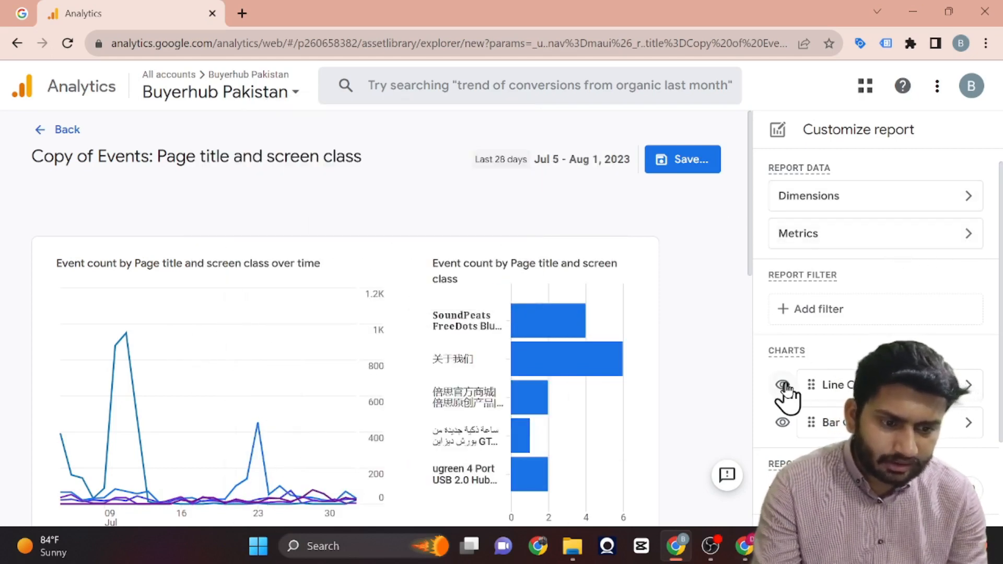
left_click(969, 386)
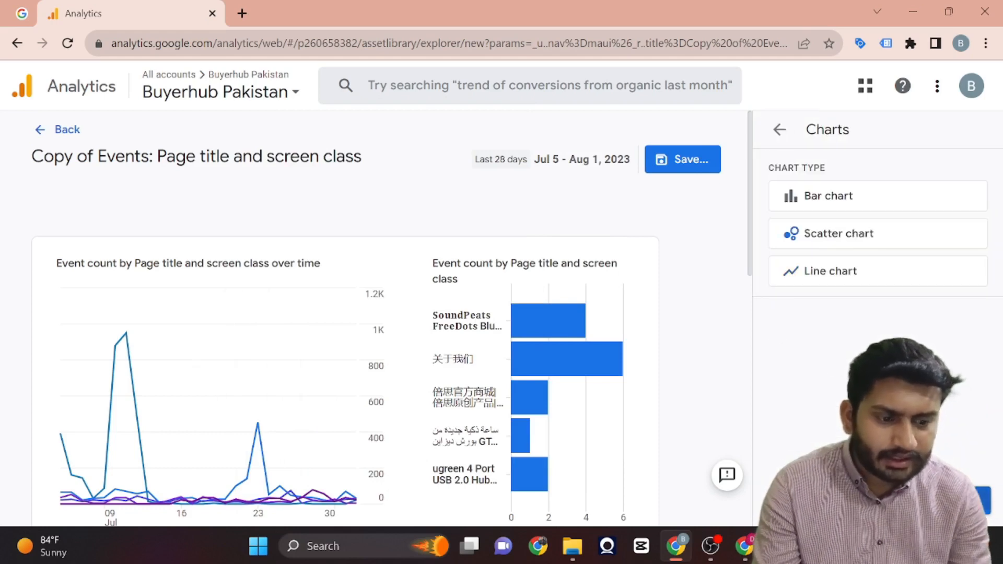
left_click(965, 501)
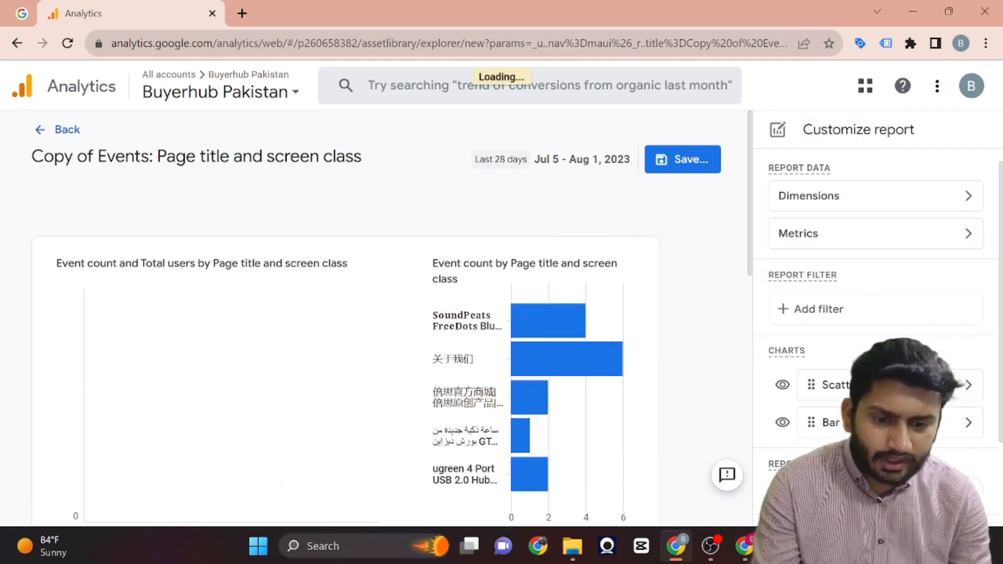
scroll(594, 350, "down", 2)
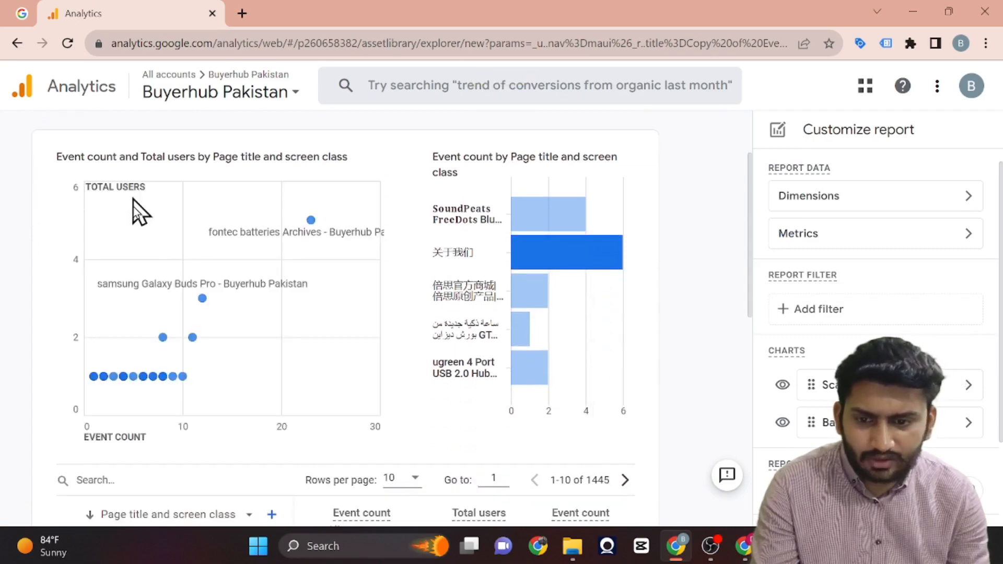
scroll(745, 230, "up", 2)
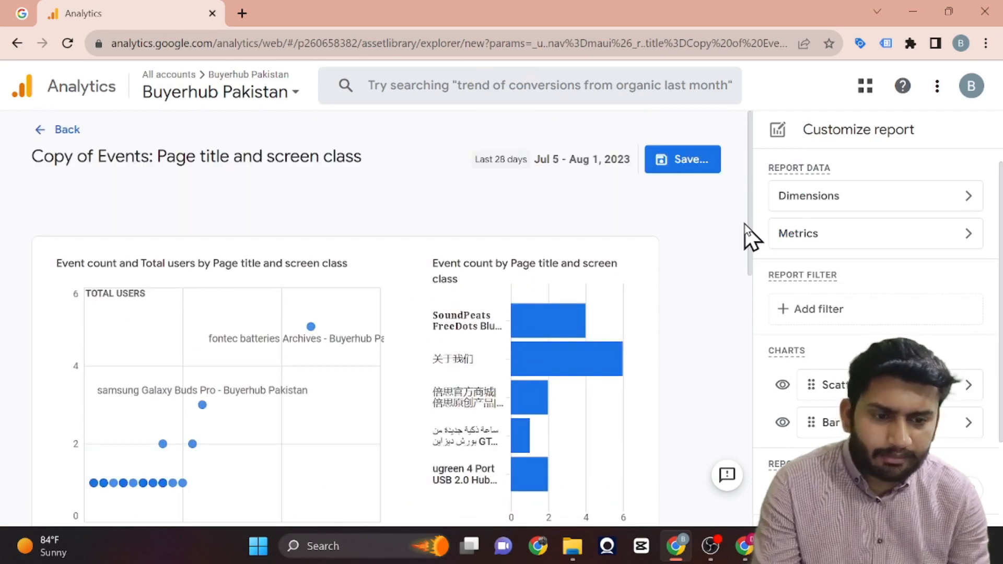
scroll(517, 162, "down", 3)
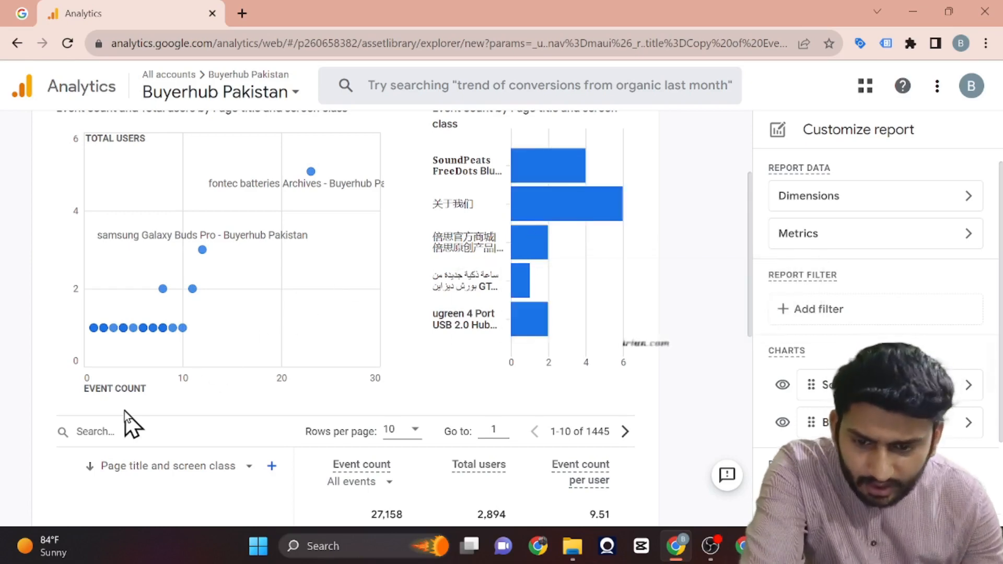
scroll(189, 245, "up", 1)
scroll(189, 244, "down", 1)
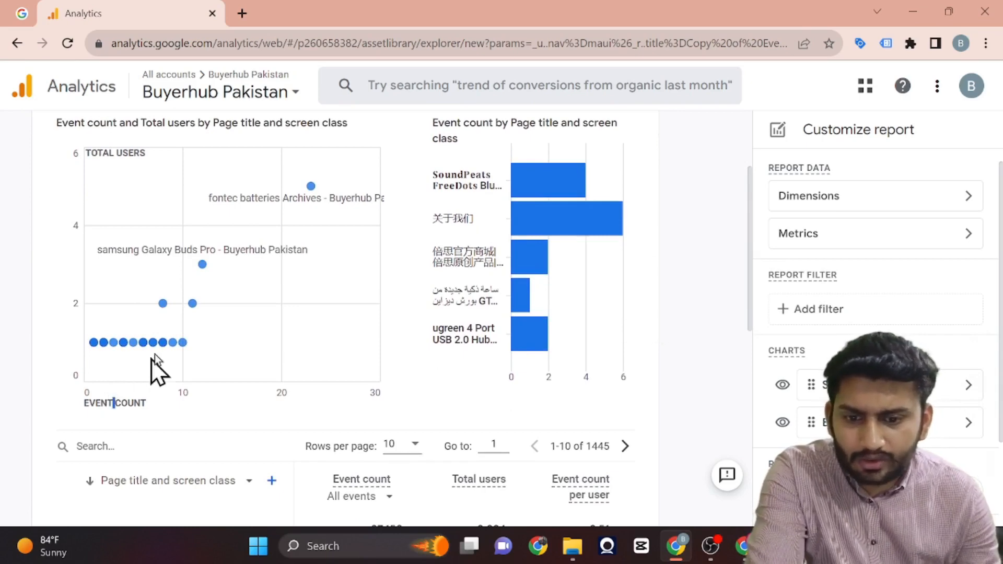
Examine the scatter chart's plotted pages, the event count bar chart and the page title rows in the table.
mouse_move(166, 340)
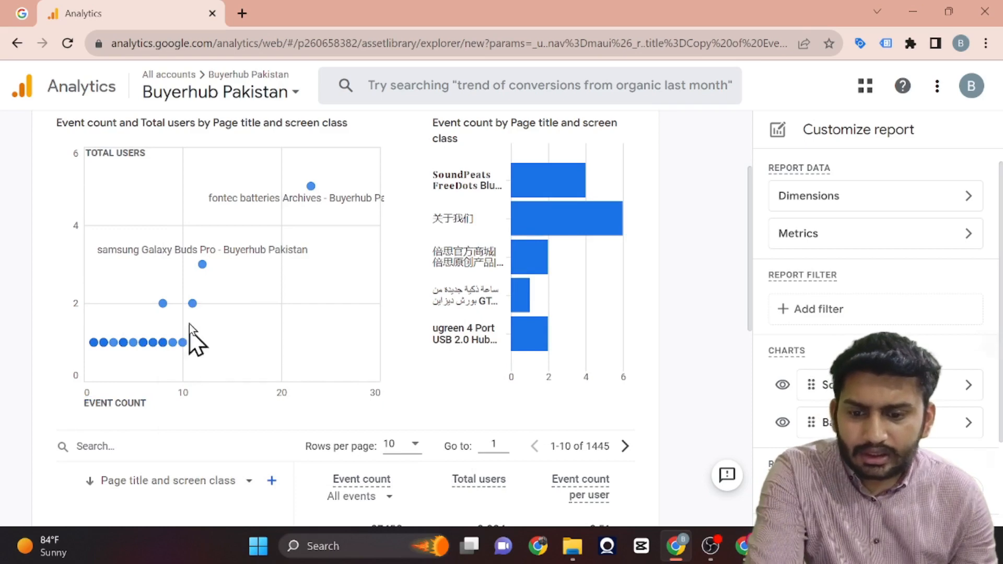
mouse_move(203, 266)
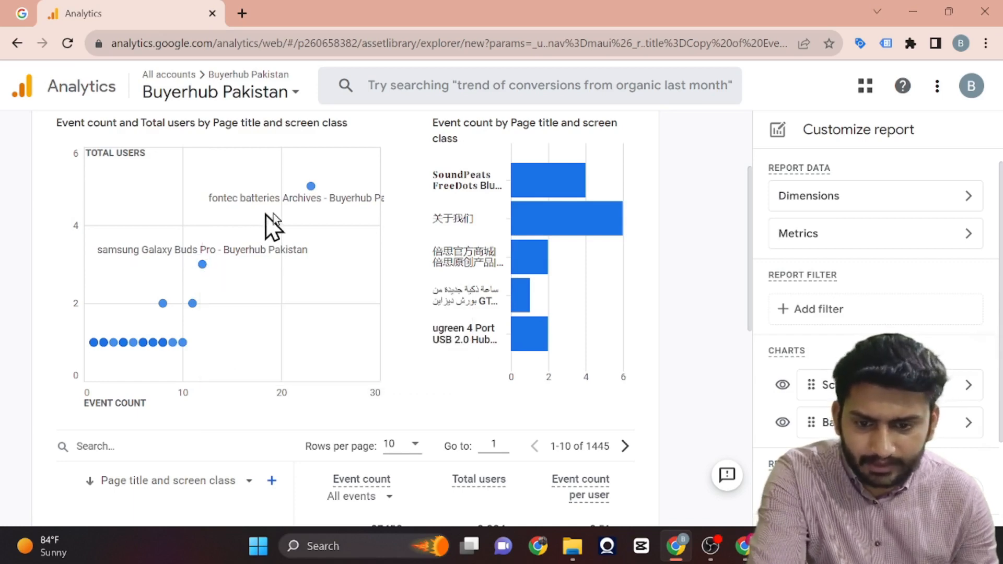
mouse_move(311, 186)
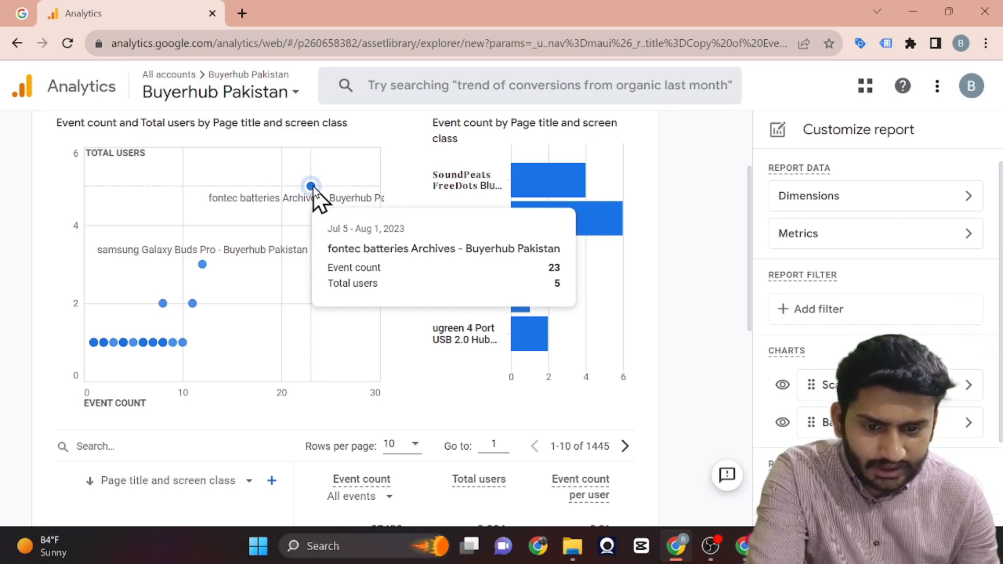
scroll(337, 369, "down", 5)
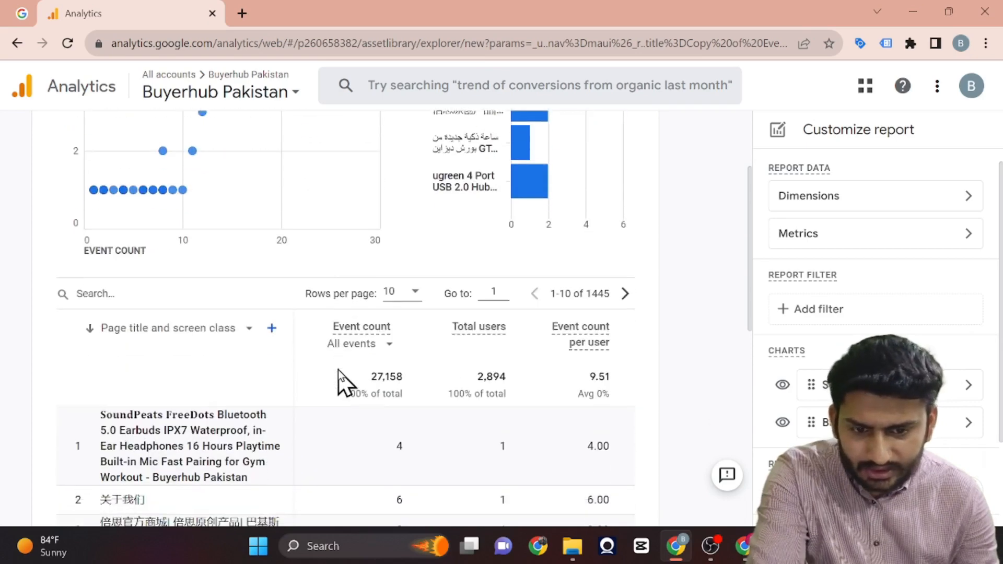
scroll(338, 368, "down", 1)
scroll(337, 383, "up", 5)
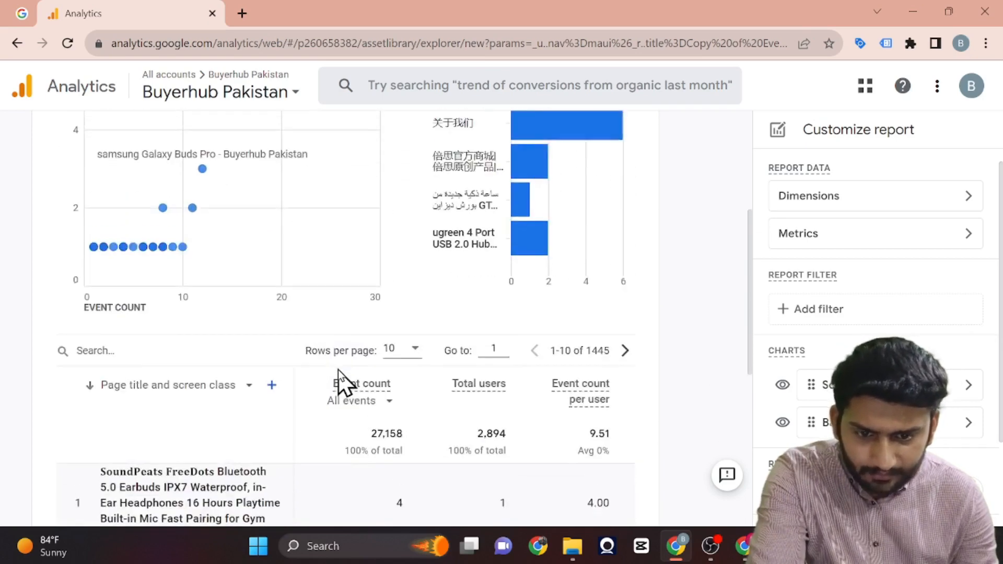
scroll(451, 251, "up", 3)
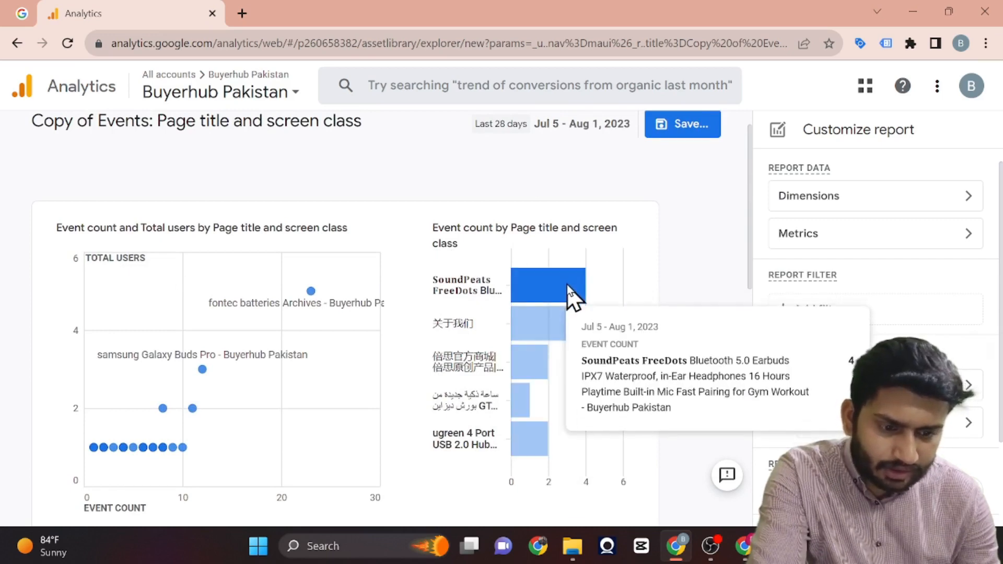
scroll(569, 465, "down", 3)
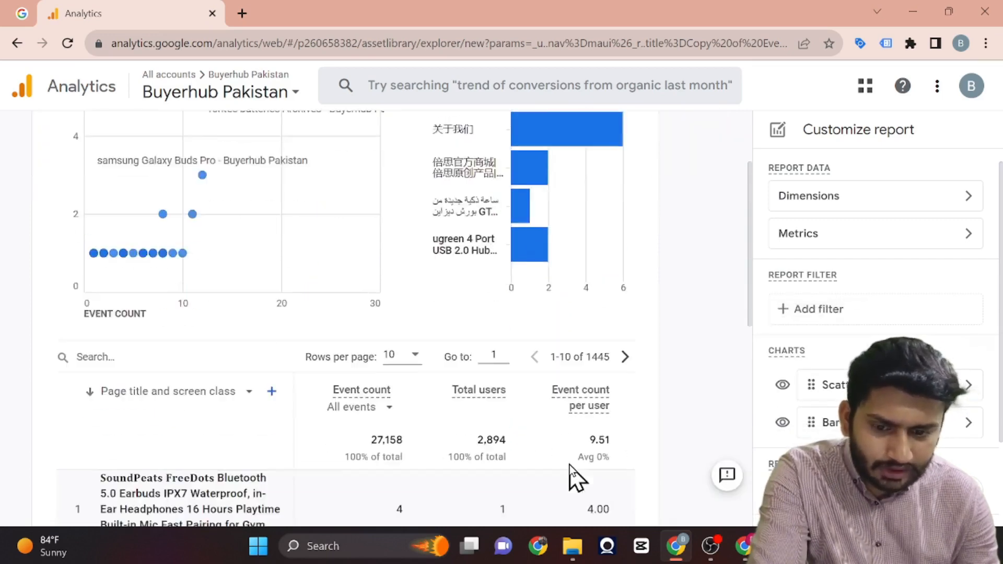
scroll(569, 465, "down", 4)
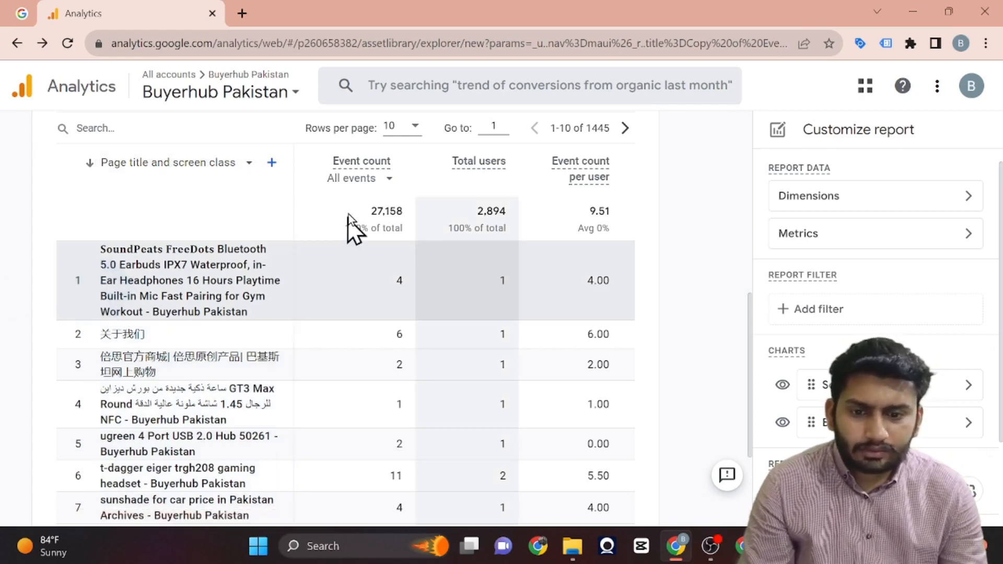
Sort the page title table by Ecommerce purchases in descending order.
left_click(370, 178)
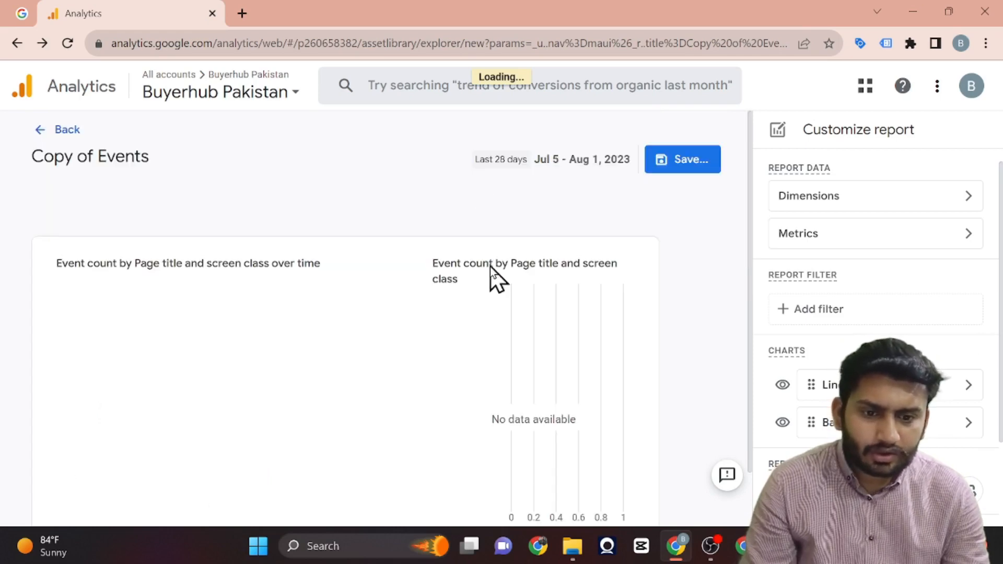
scroll(412, 372, "down", 1)
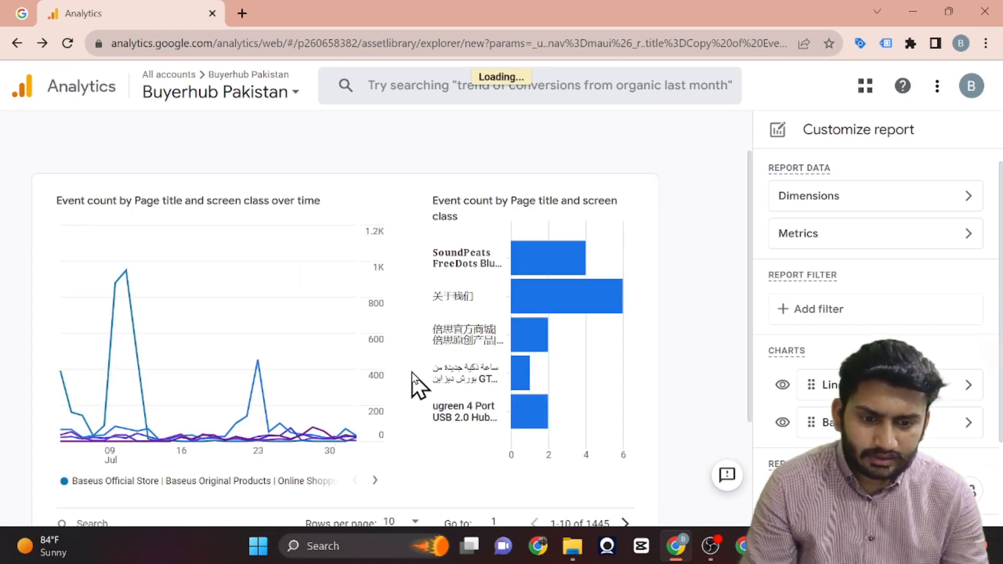
scroll(412, 372, "down", 8)
scroll(418, 336, "up", 3)
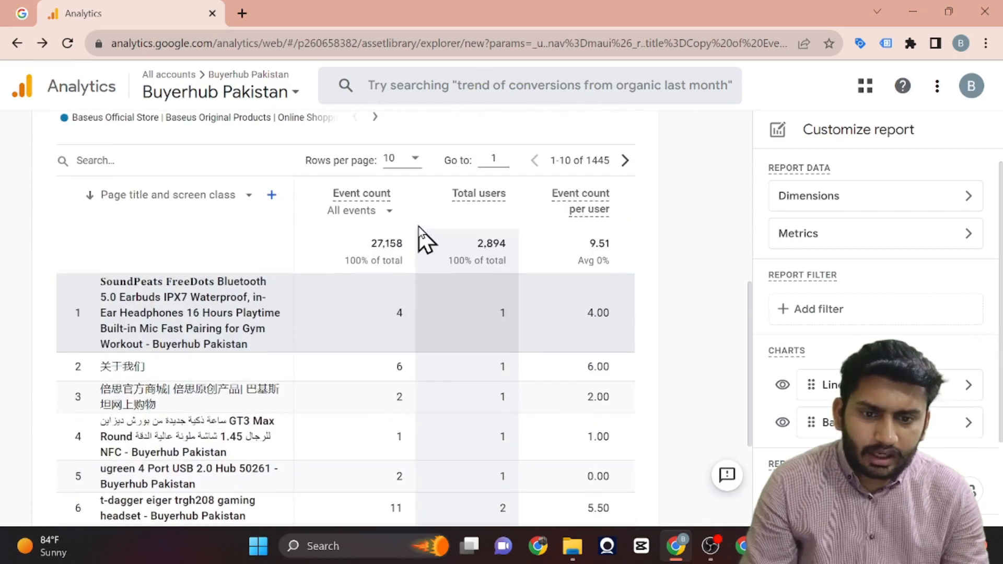
scroll(502, 325, "right", 3)
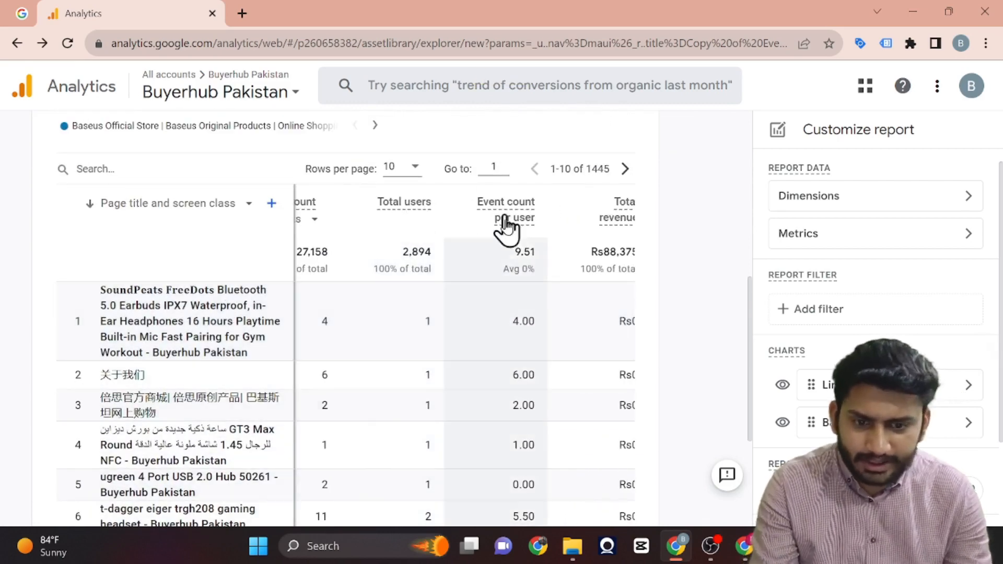
scroll(507, 340, "right", 5)
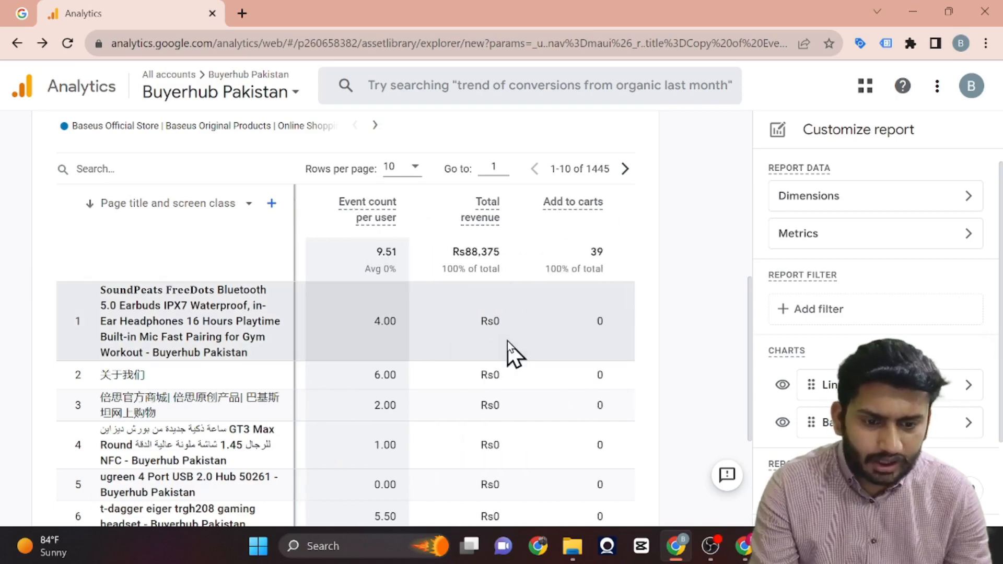
scroll(500, 333, "right", 3)
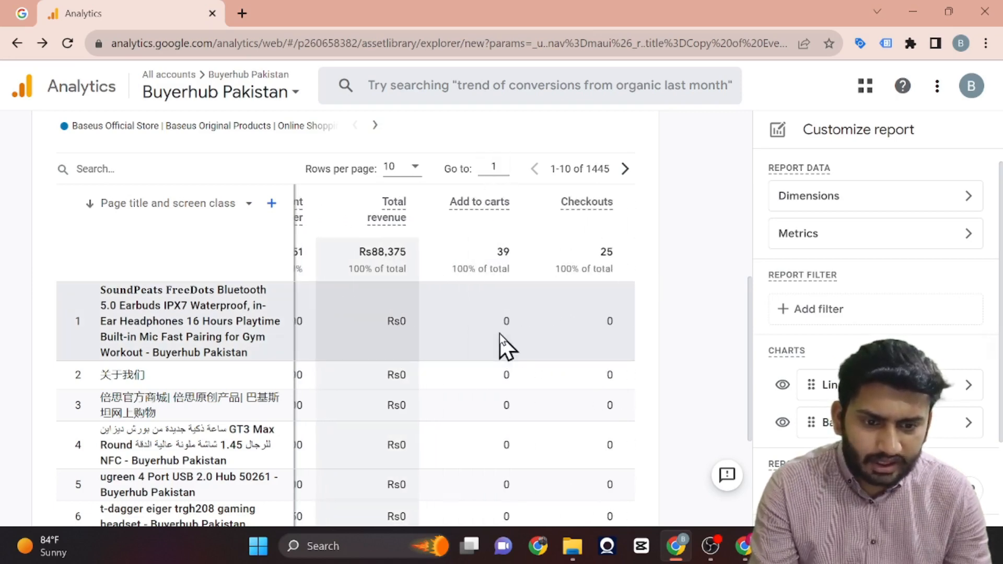
scroll(601, 327, "right", 3)
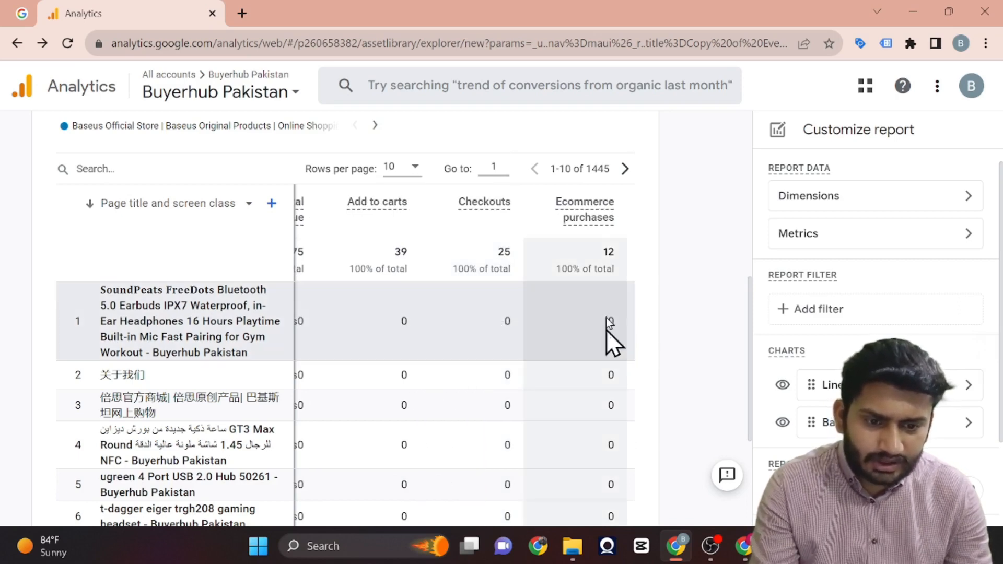
left_click(541, 210)
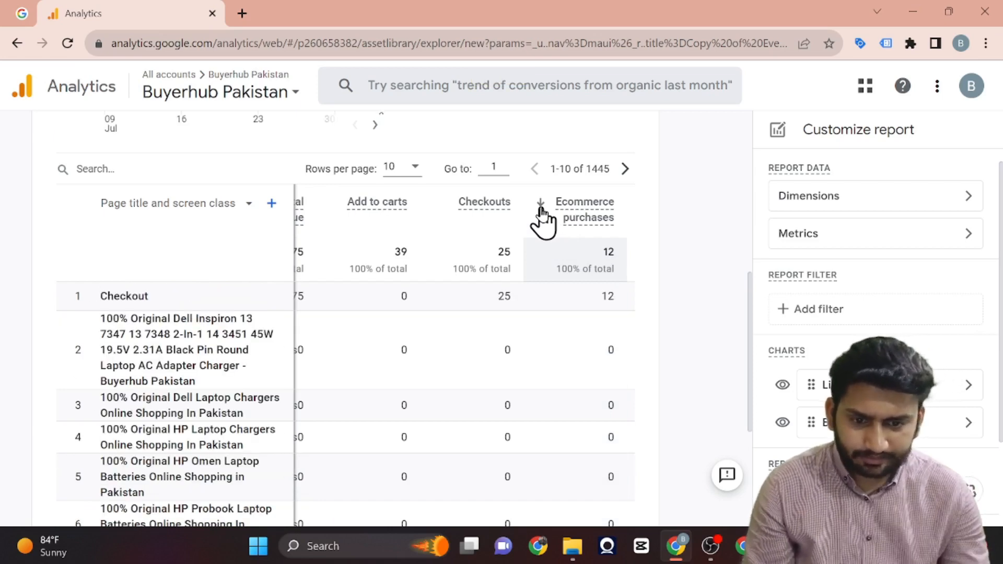
Review the Checkout row across all metric columns, from Event count and Total revenue to Ecommerce purchases and Conversions.
scroll(453, 312, "left", 5)
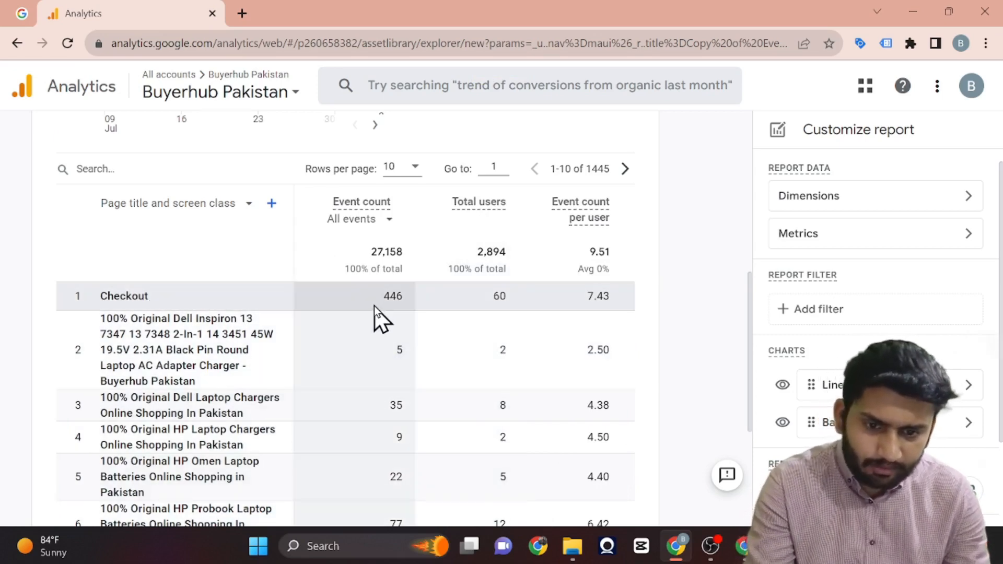
scroll(416, 298, "right", 1)
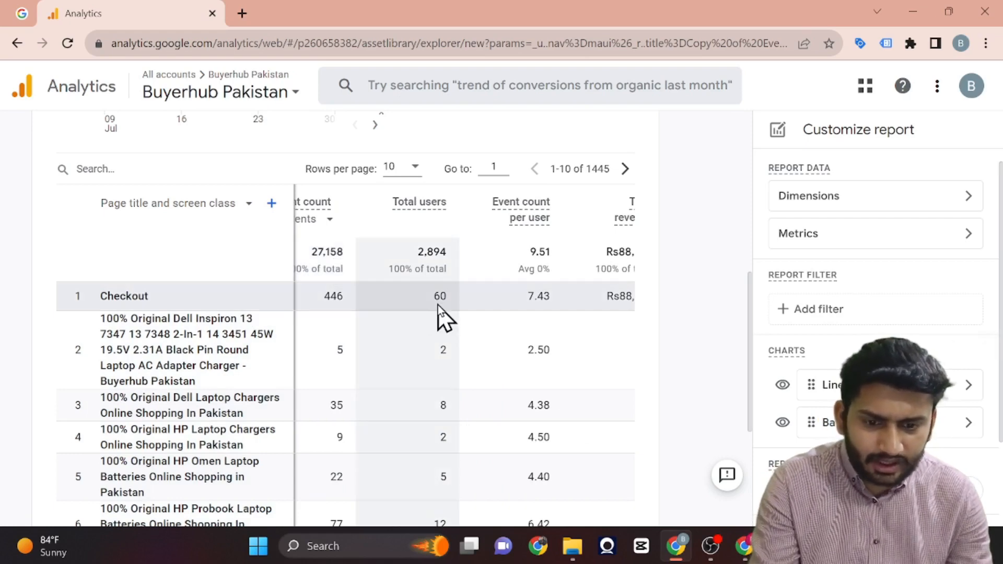
scroll(438, 305, "right", 1)
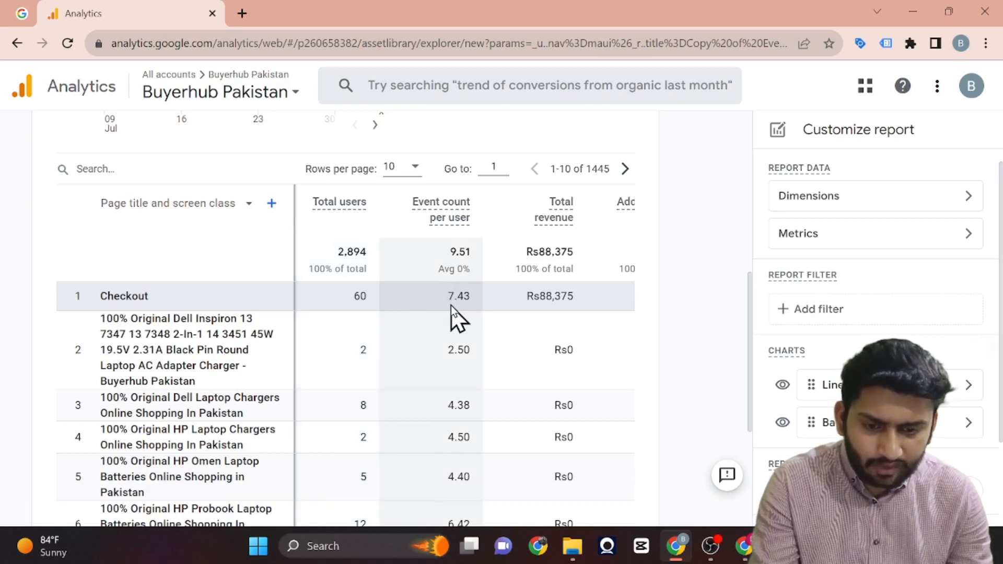
scroll(451, 306, "right", 2)
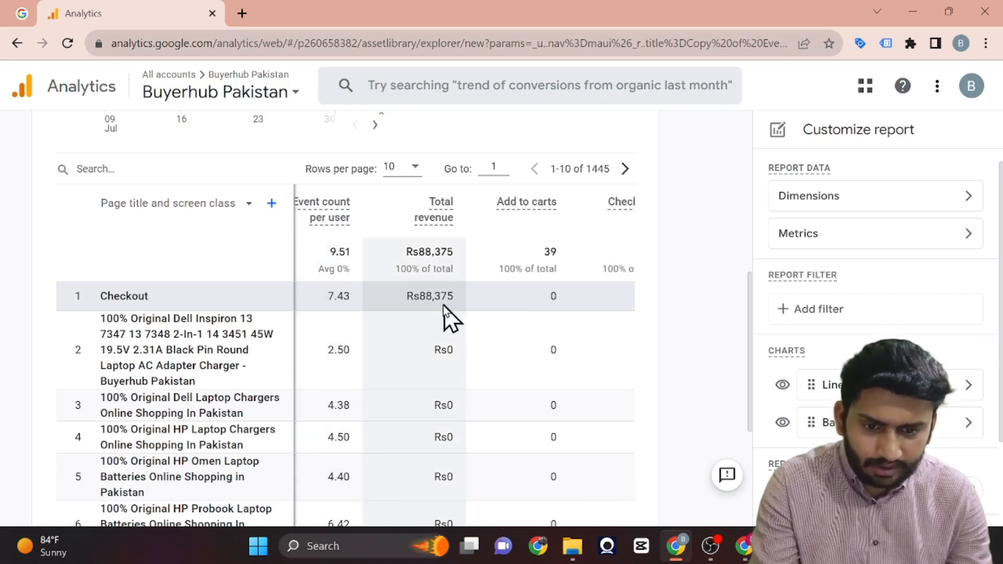
double_click(420, 296)
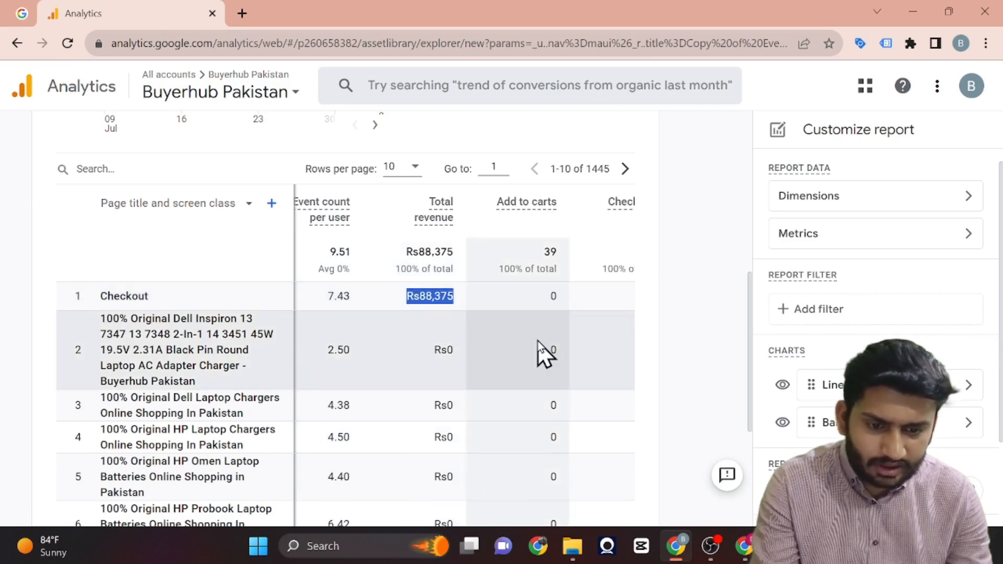
scroll(544, 353, "right", 3)
scroll(453, 340, "left", 2)
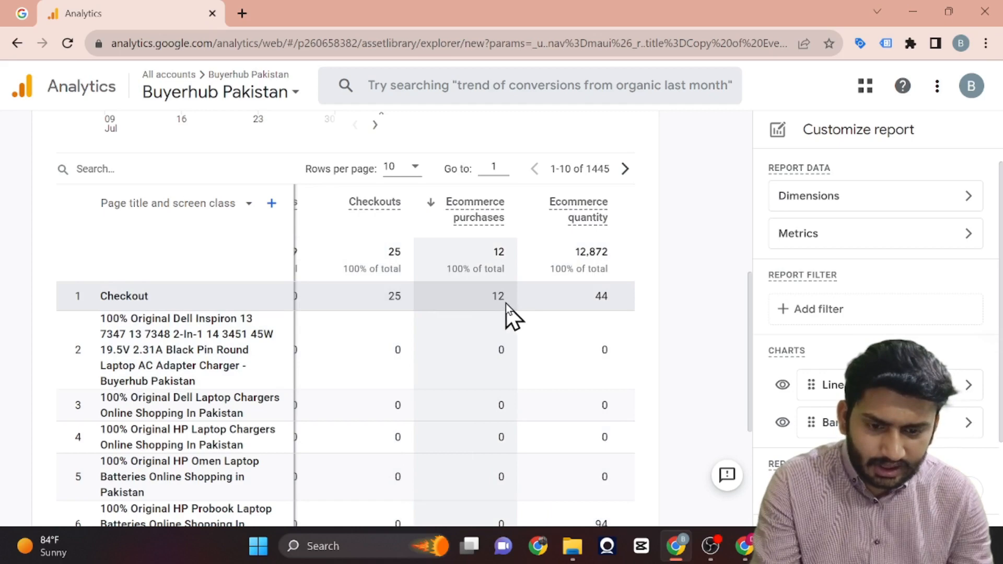
double_click(499, 296)
scroll(499, 301, "right", 2)
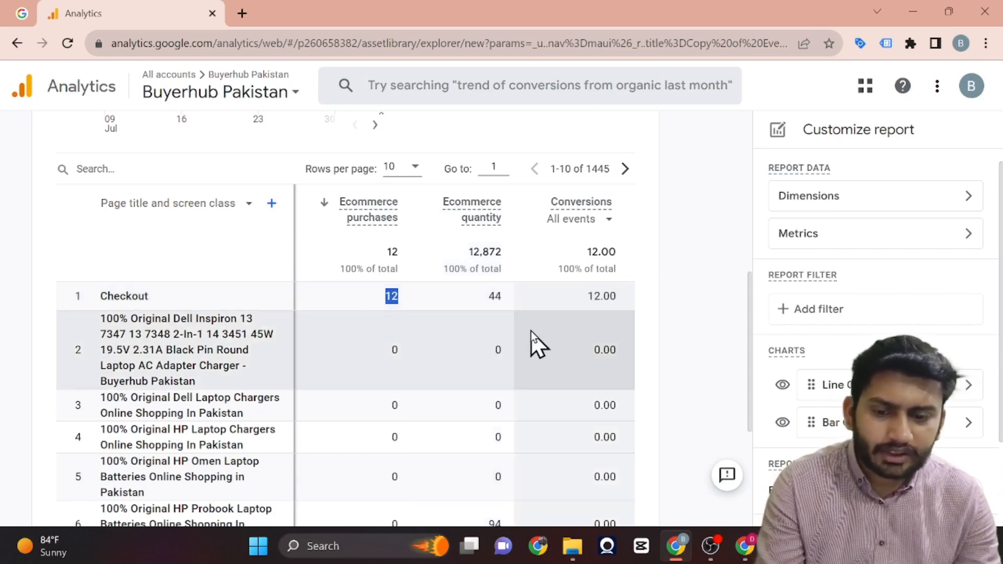
Switch the table's primary dimension to Operating system and look over its rows and the ecommerce purchases charts.
scroll(528, 456, "down", 5)
scroll(528, 456, "up", 5)
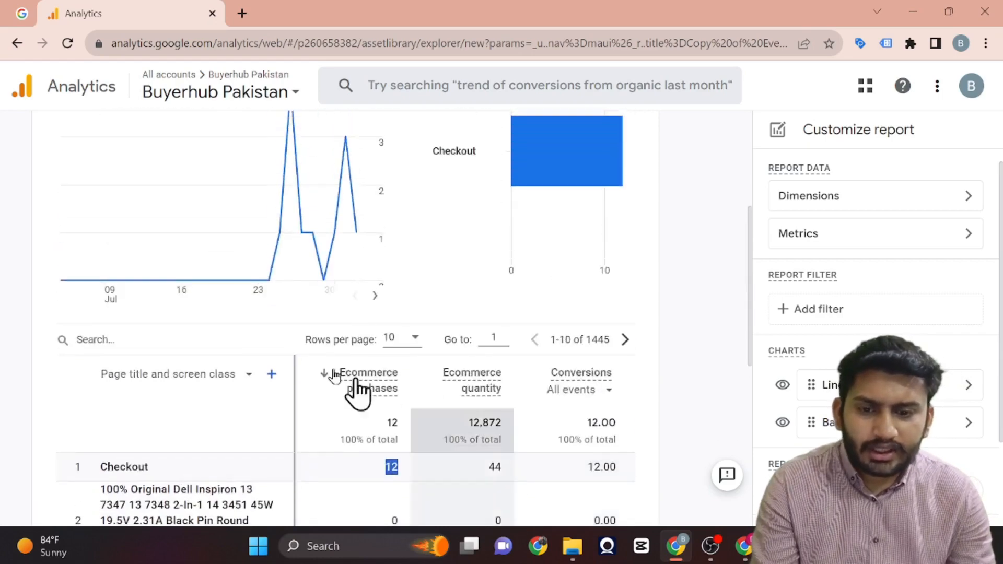
left_click(212, 375)
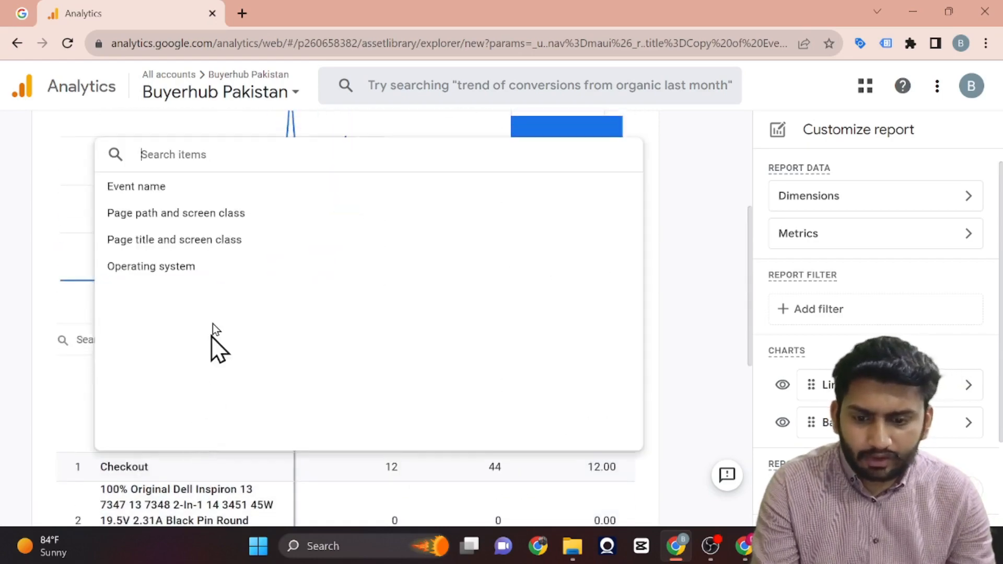
left_click(171, 274)
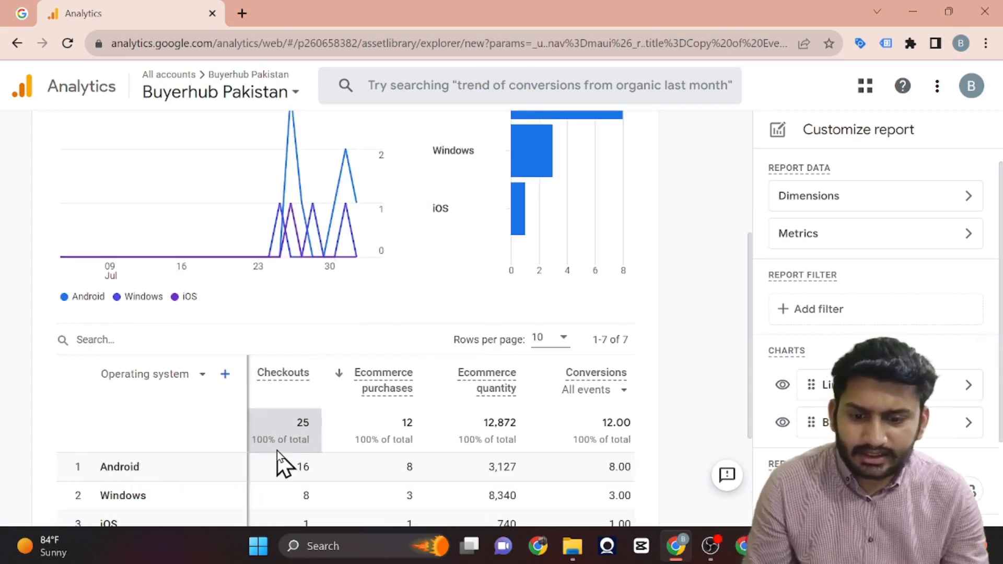
scroll(277, 451, "down", 3)
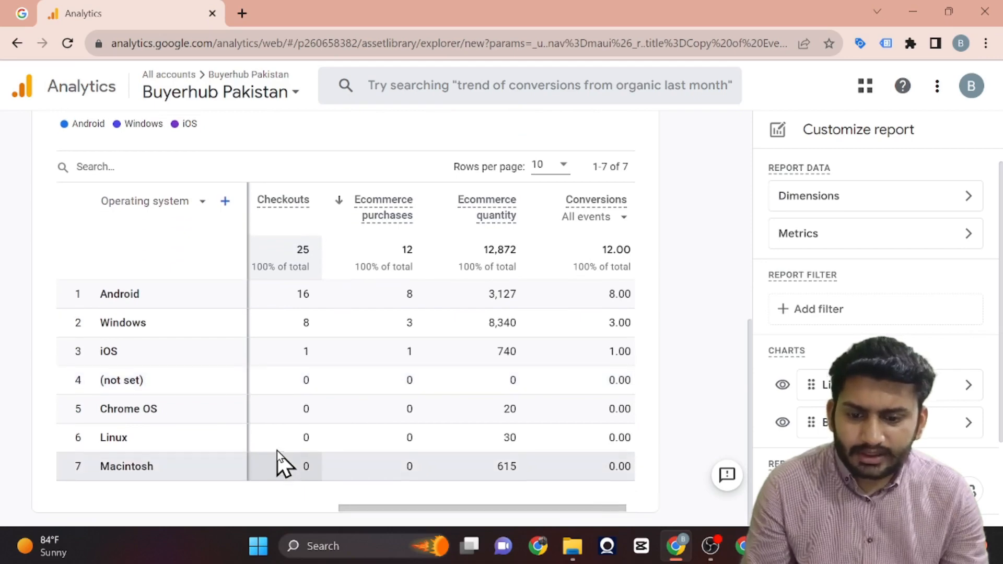
scroll(277, 451, "up", 7)
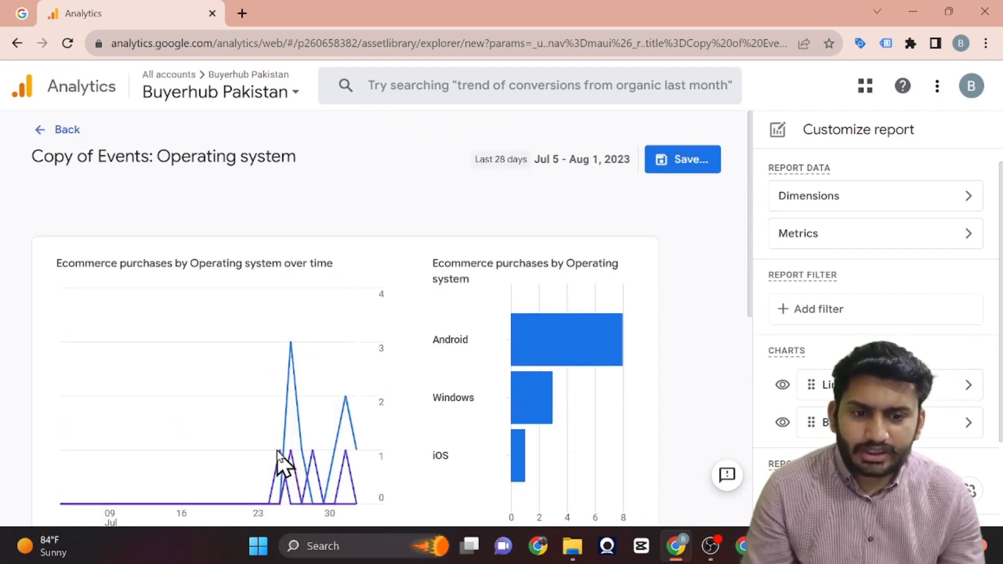